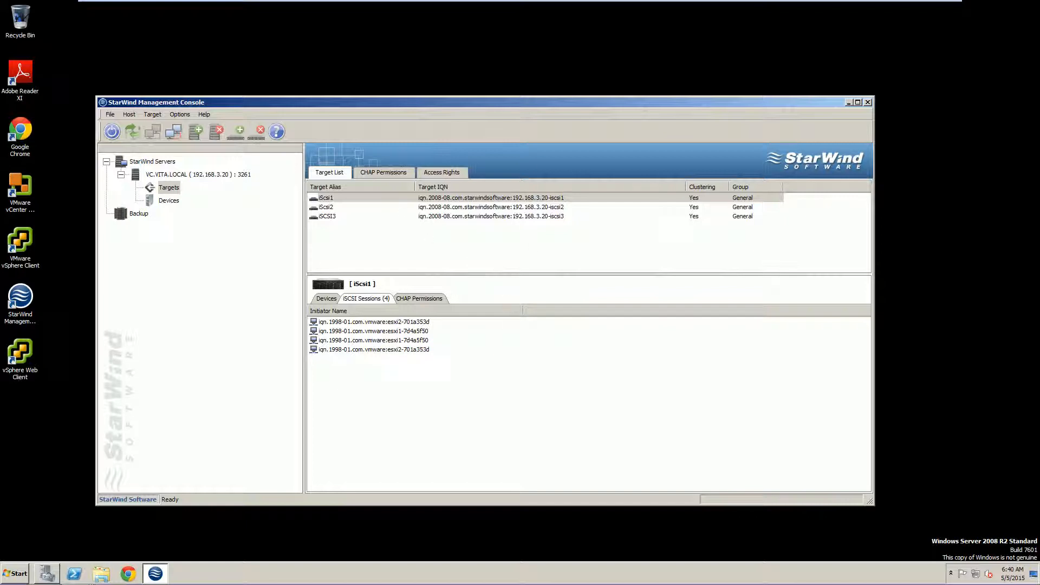
# - Close the StarWind Management Console, switch to the VMware vSphere Client and log in to VC.vita.local in a maximized window
pyautogui.click(867, 102)
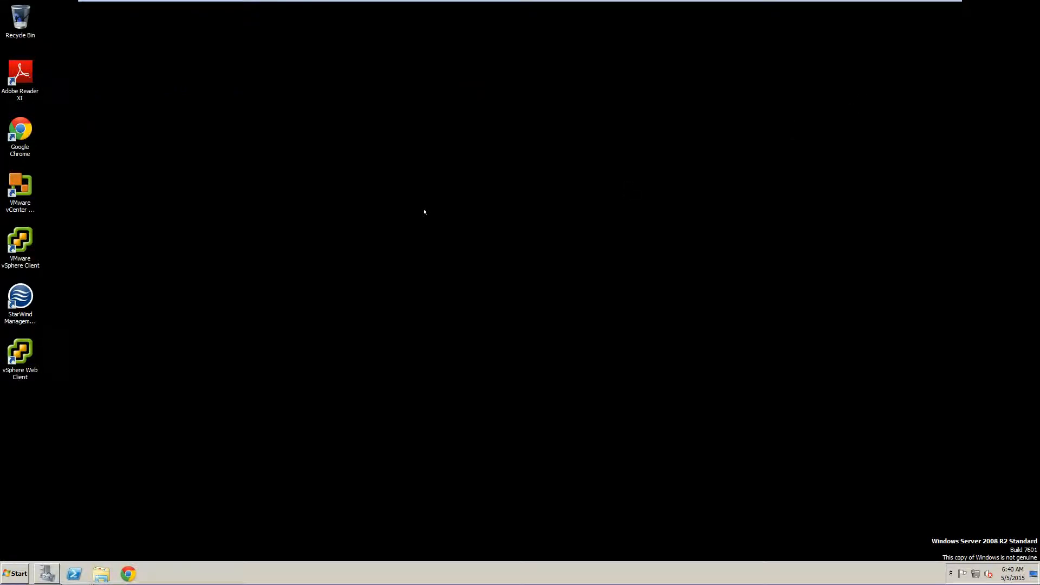
pyautogui.doubleClick(20, 243)
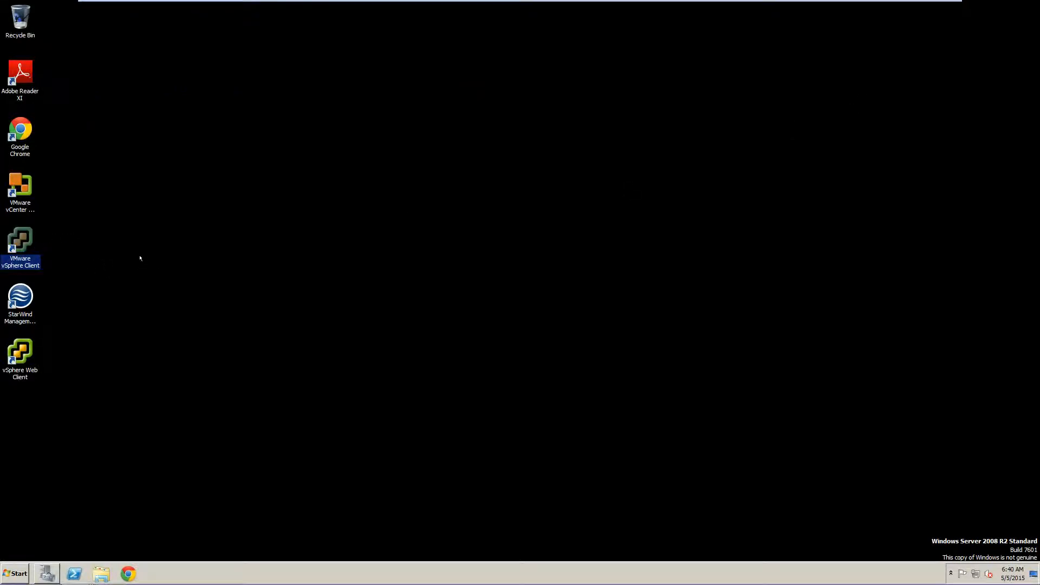
pyautogui.click(520, 407)
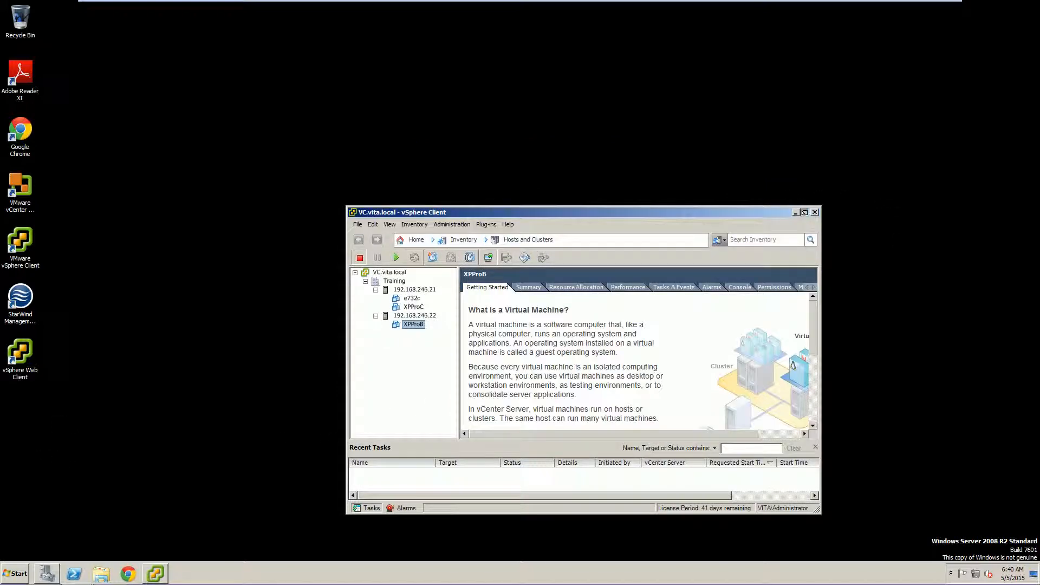
pyautogui.click(804, 212)
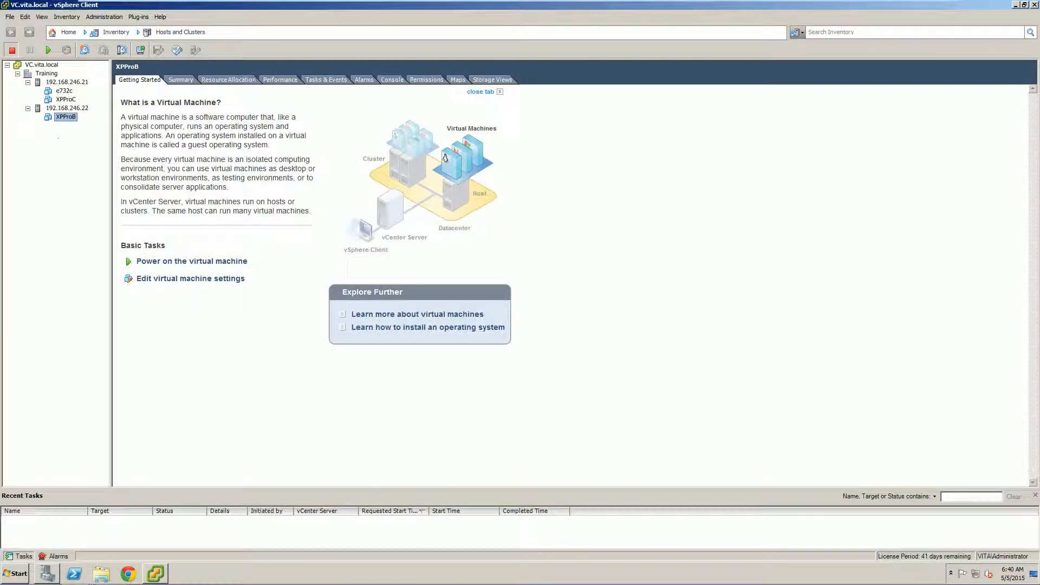
pyautogui.click(50, 81)
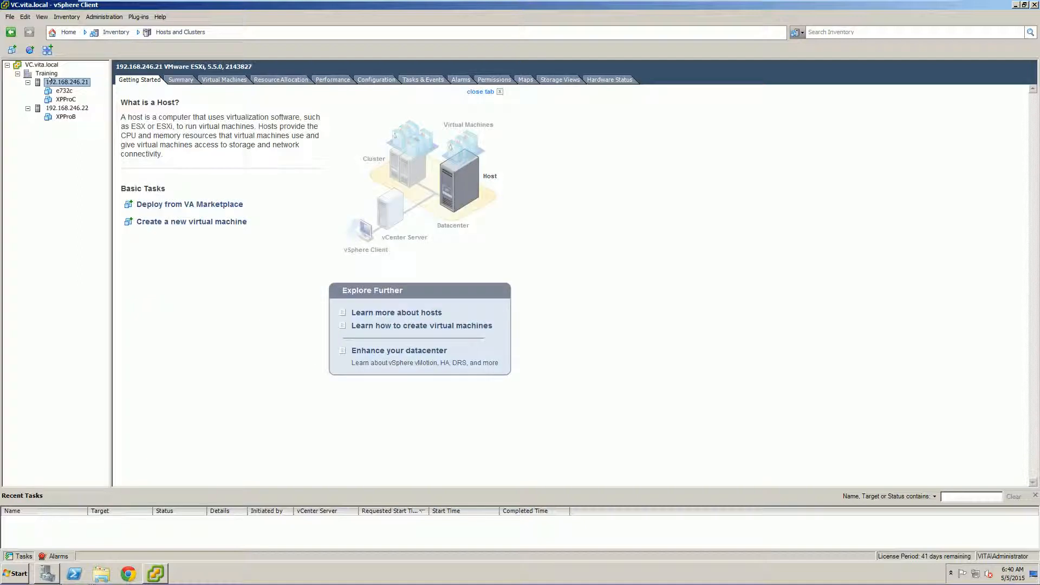
pyautogui.rightClick(59, 91)
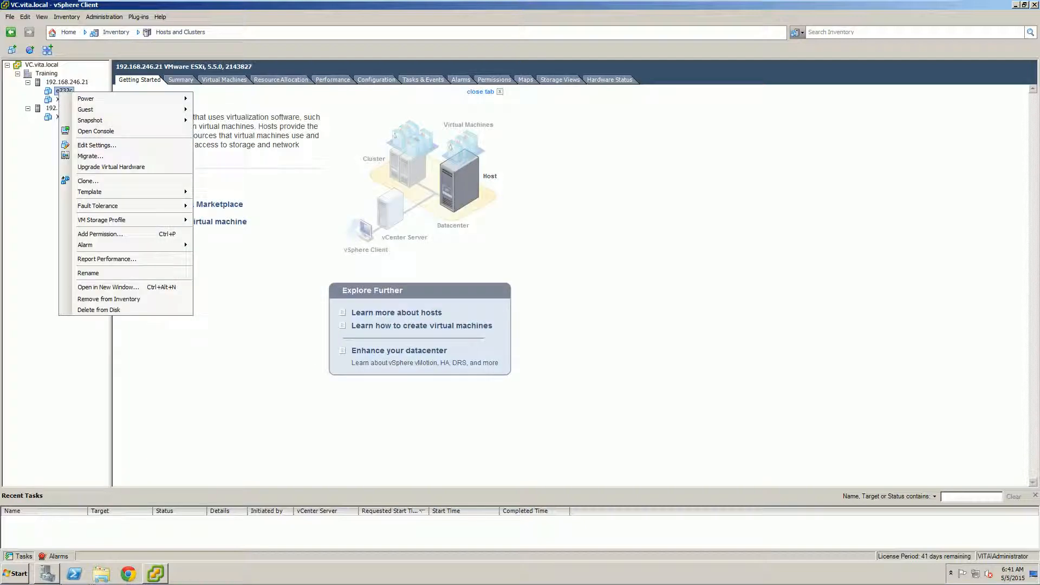
pyautogui.click(172, 360)
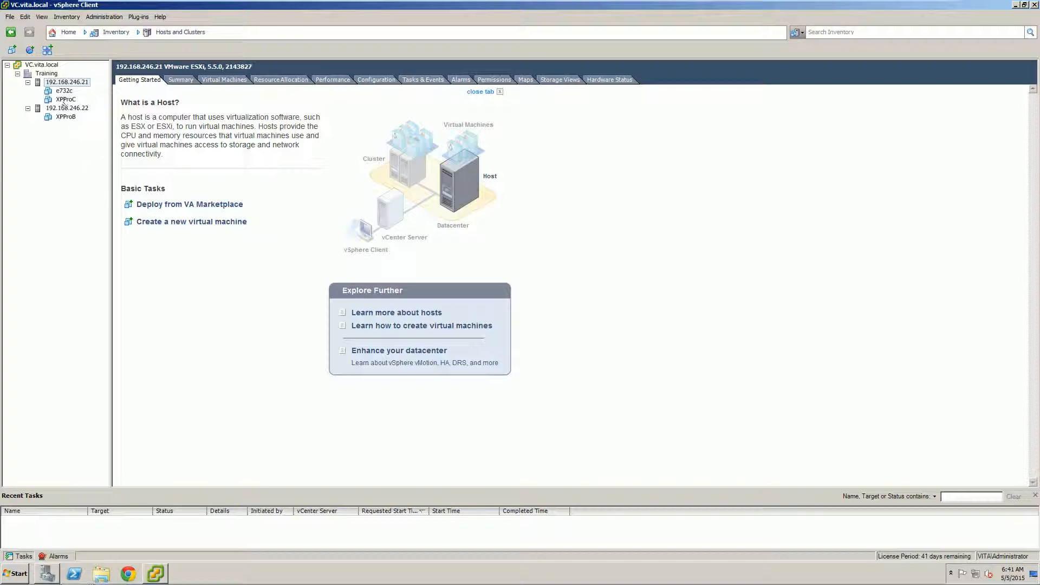
# - Go to the Datastores and Datastore Clusters inventory and browse the contents of the iScsi1 datastore
pyautogui.click(65, 32)
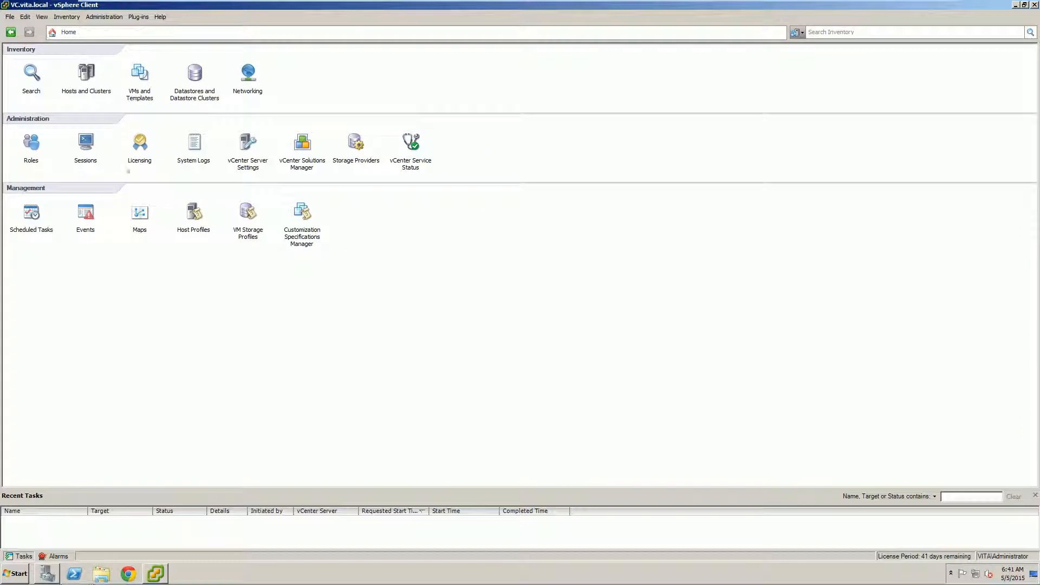
pyautogui.click(193, 77)
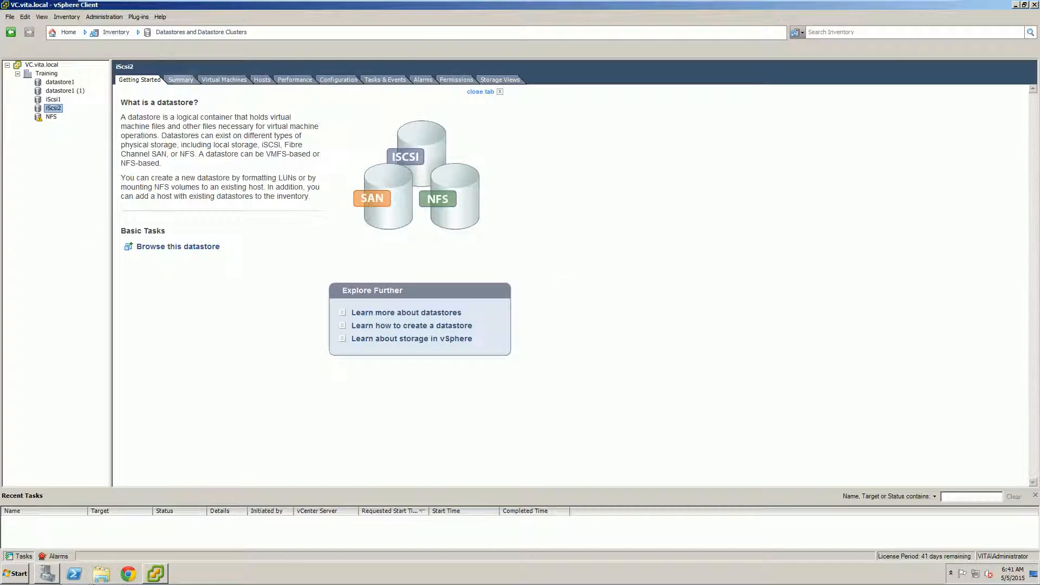
pyautogui.click(50, 101)
pyautogui.rightClick(50, 100)
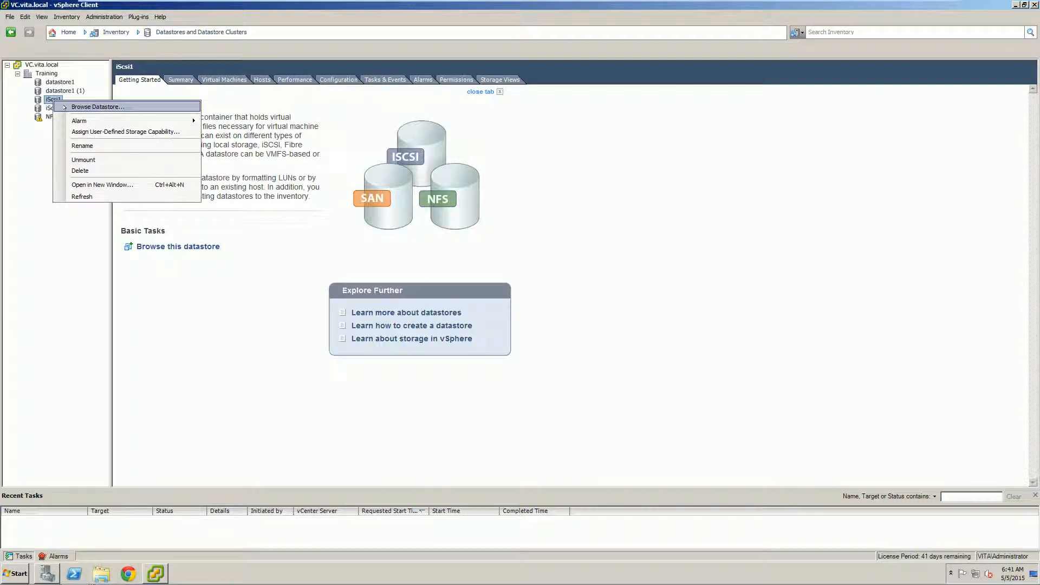
pyautogui.click(64, 107)
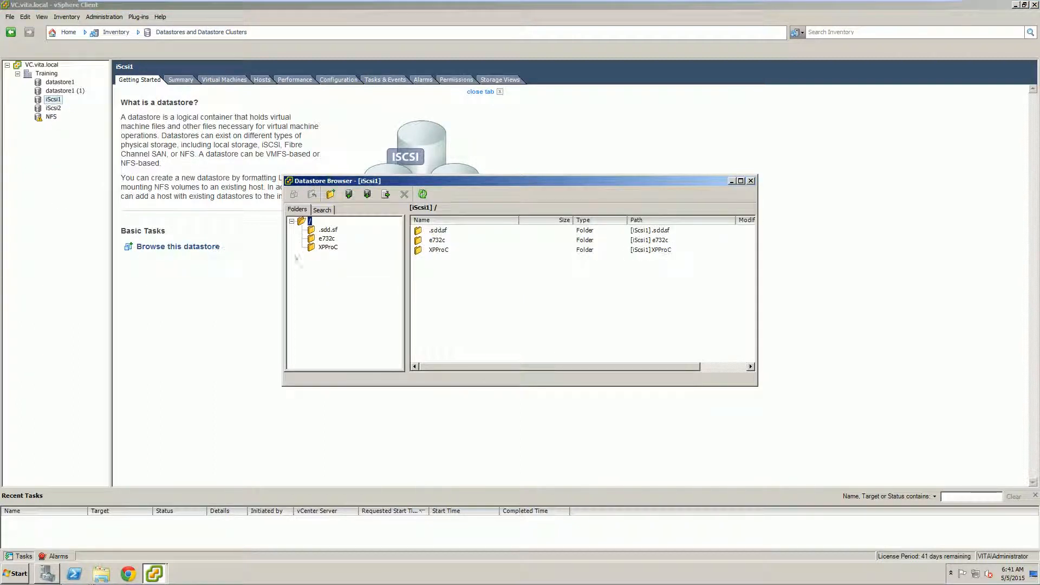
# - Download XPProC.vmx from the XPProC folder of iScsi1 to the Desktop, accepting file replacement, and close the datastore browser
pyautogui.click(326, 247)
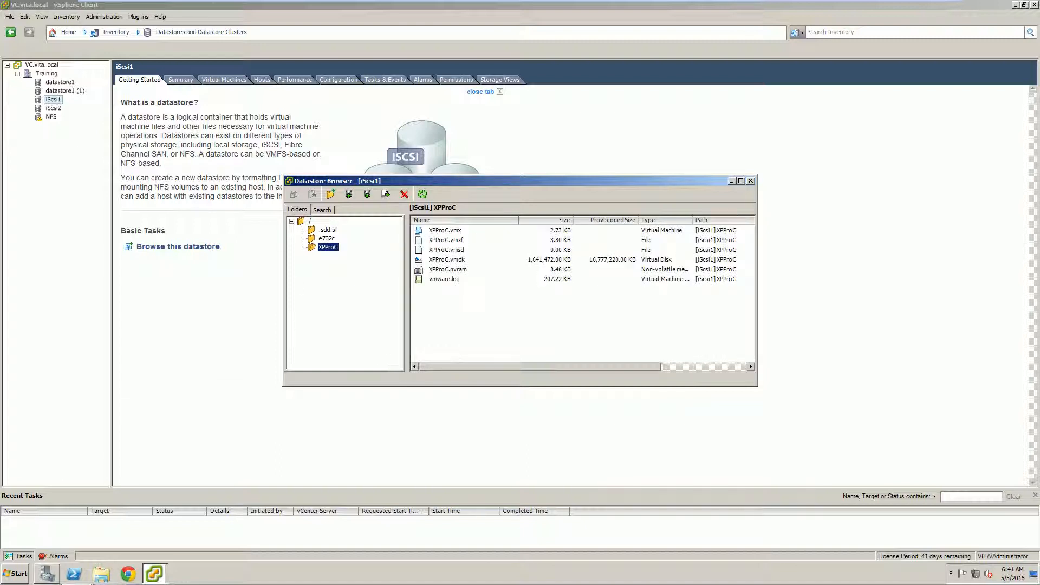
pyautogui.click(446, 232)
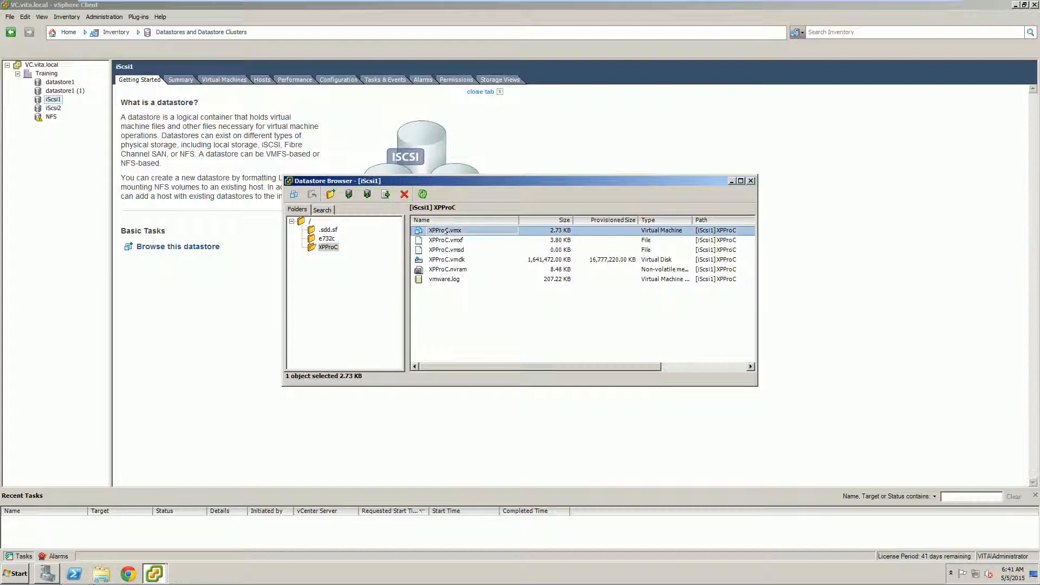
pyautogui.rightClick(446, 232)
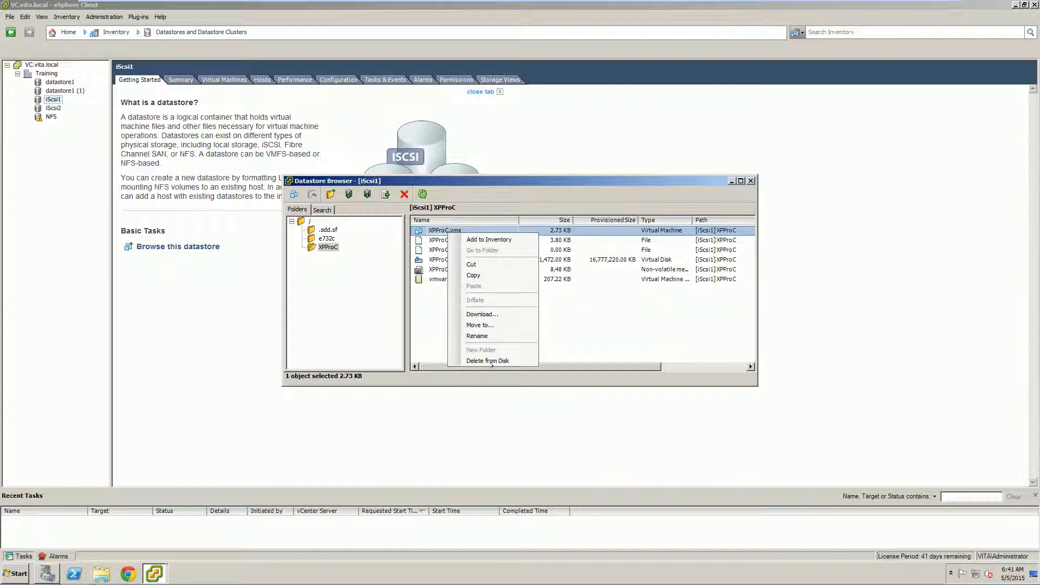
pyautogui.click(503, 314)
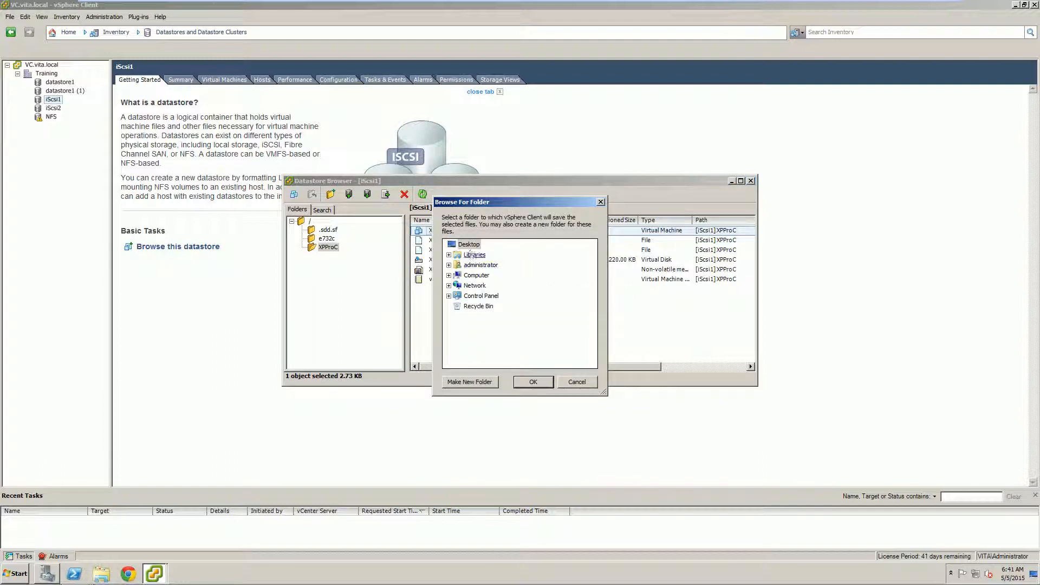
pyautogui.click(532, 379)
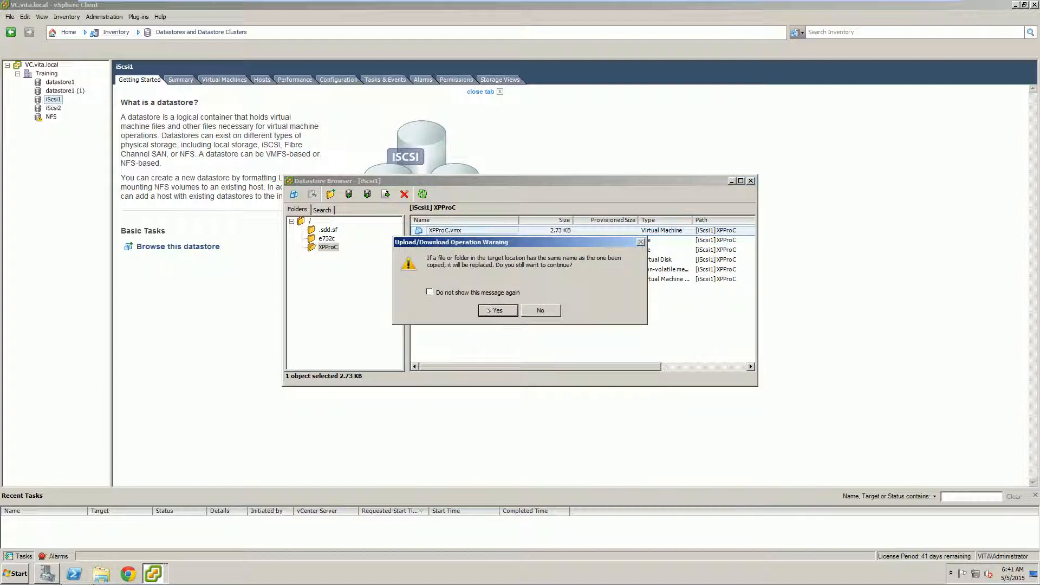
pyautogui.click(489, 310)
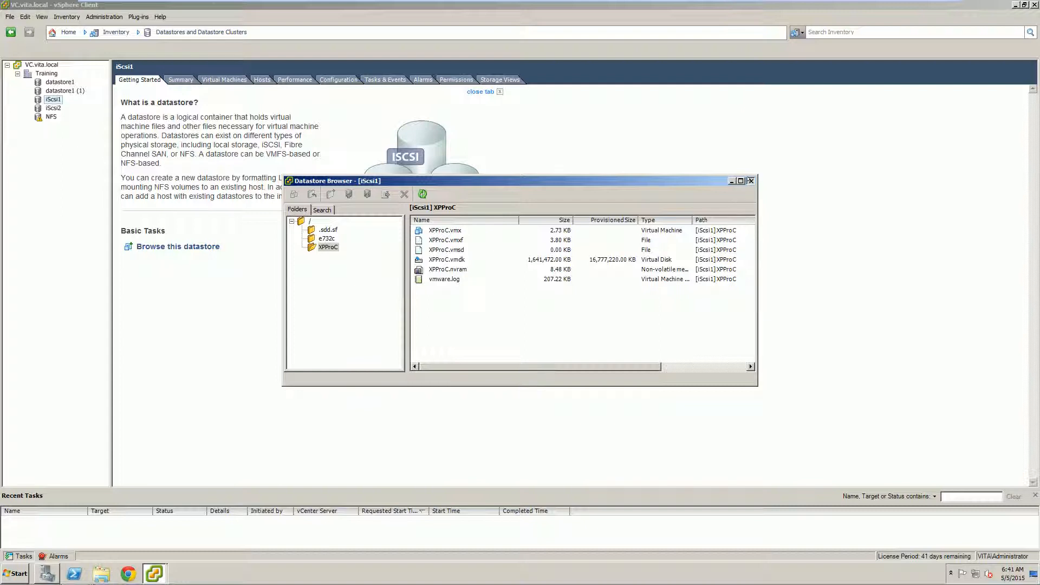
pyautogui.click(750, 181)
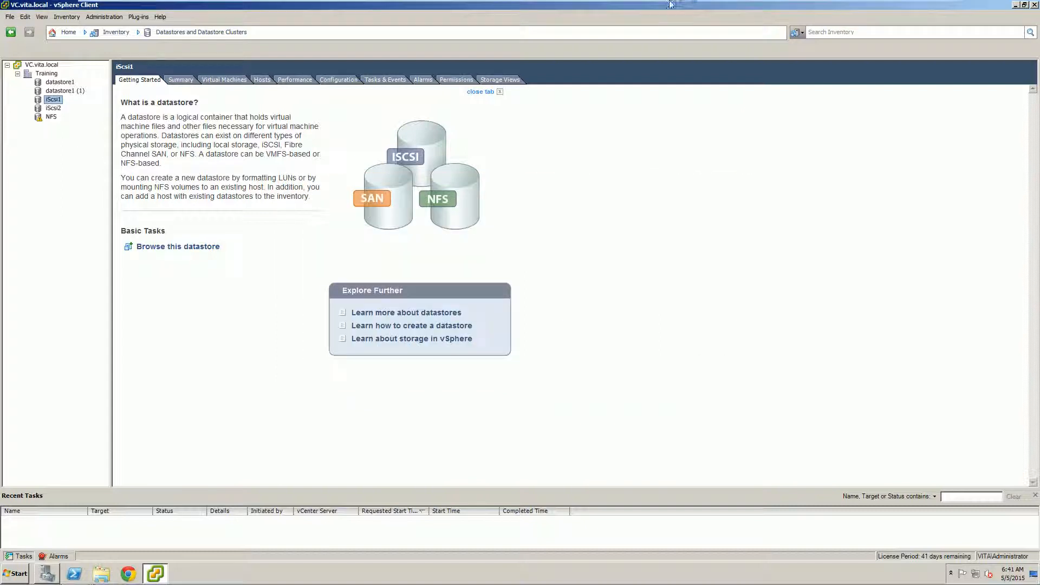
# - Check the downloaded XPProC.vmx file on the desktop and return to the maximized vSphere Client
pyautogui.click(1024, 5)
pyautogui.click(23, 410)
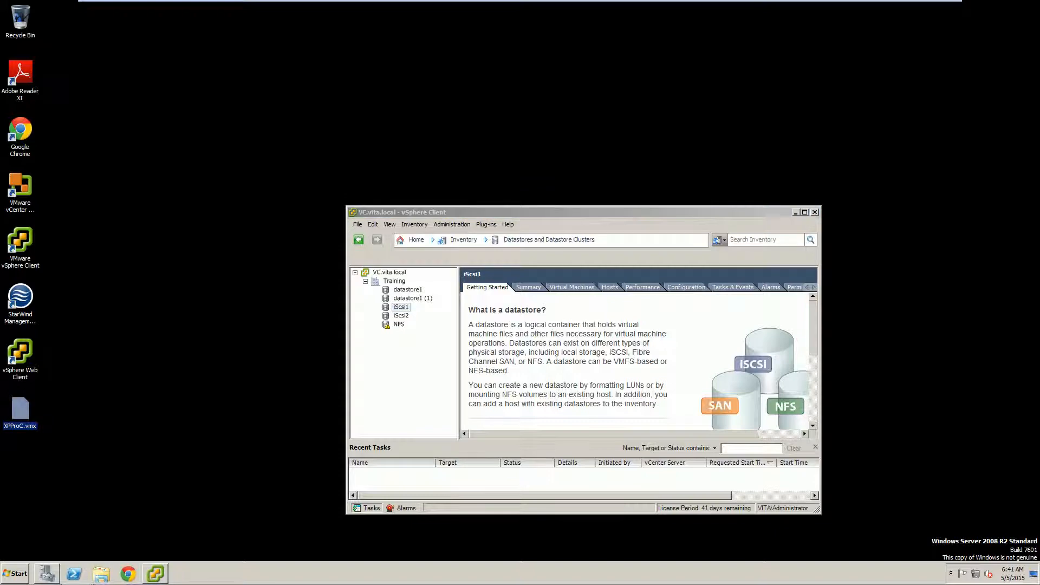
pyautogui.click(823, 202)
pyautogui.click(805, 213)
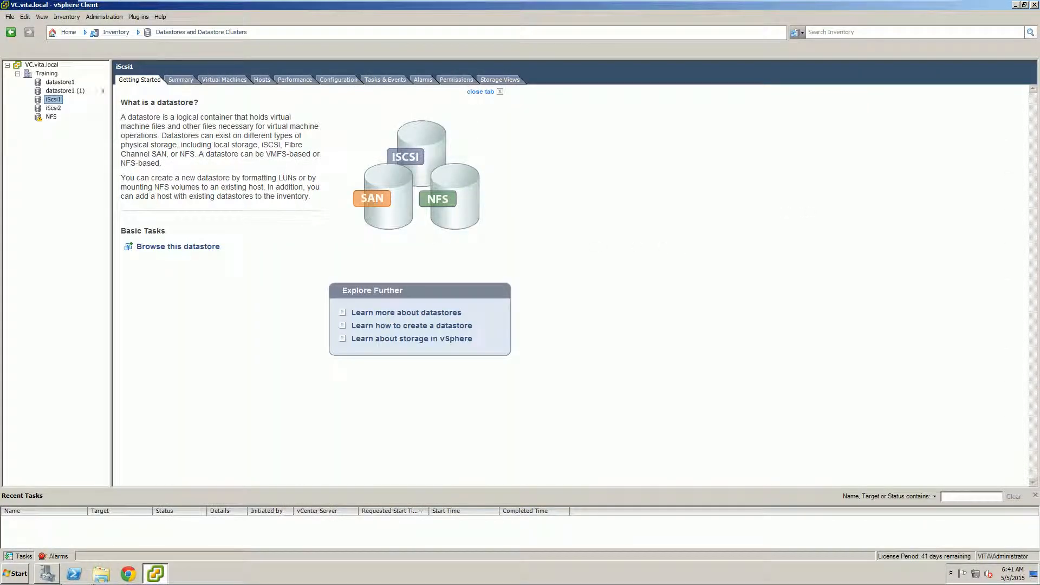
# - Return to the Hosts and Clusters inventory and look through the virtual machines e732c, XPProC and XPProB
pyautogui.click(64, 32)
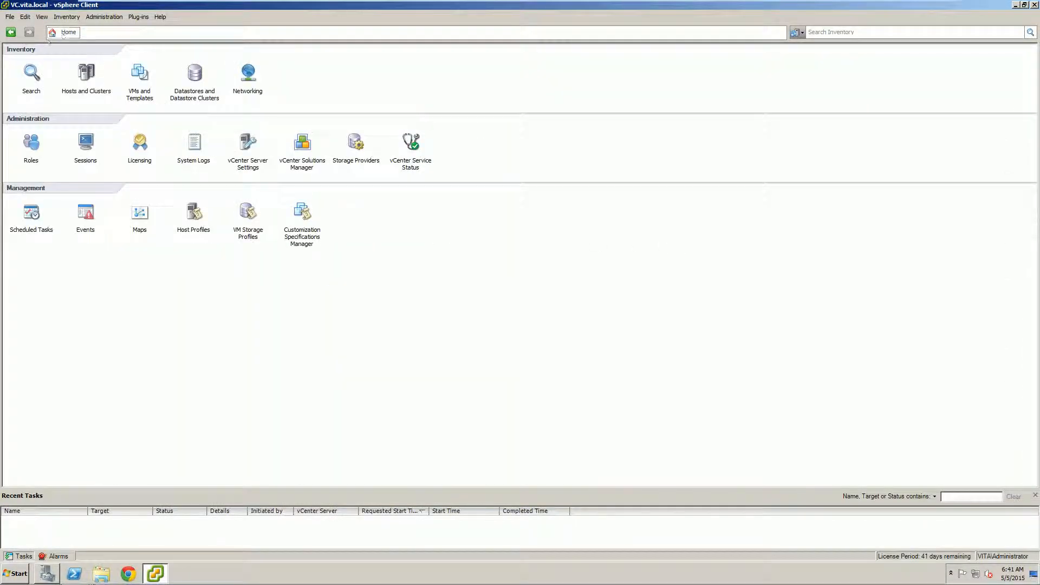
pyautogui.click(84, 76)
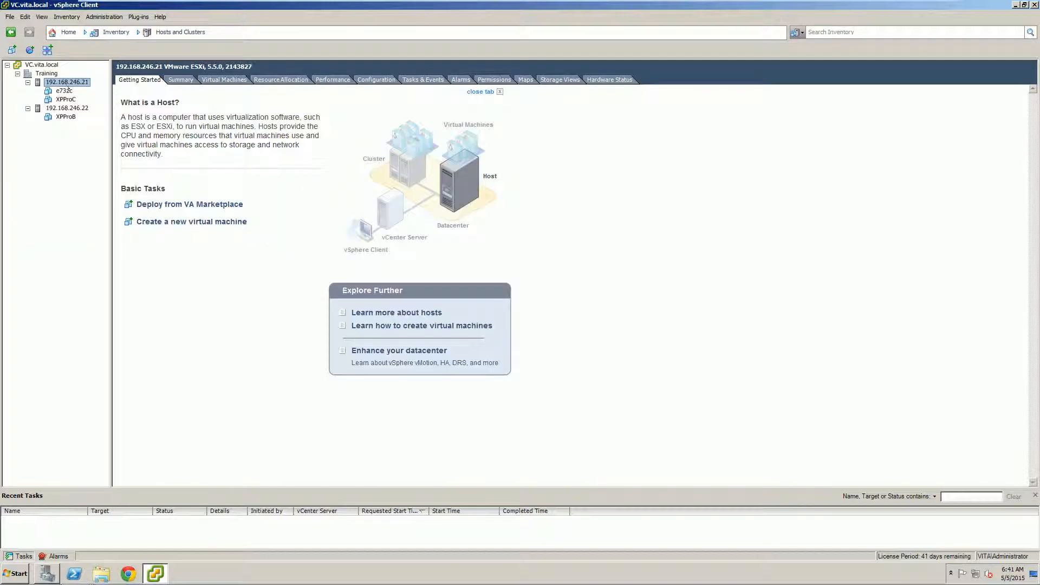
pyautogui.press('Down')
pyautogui.press('Down')
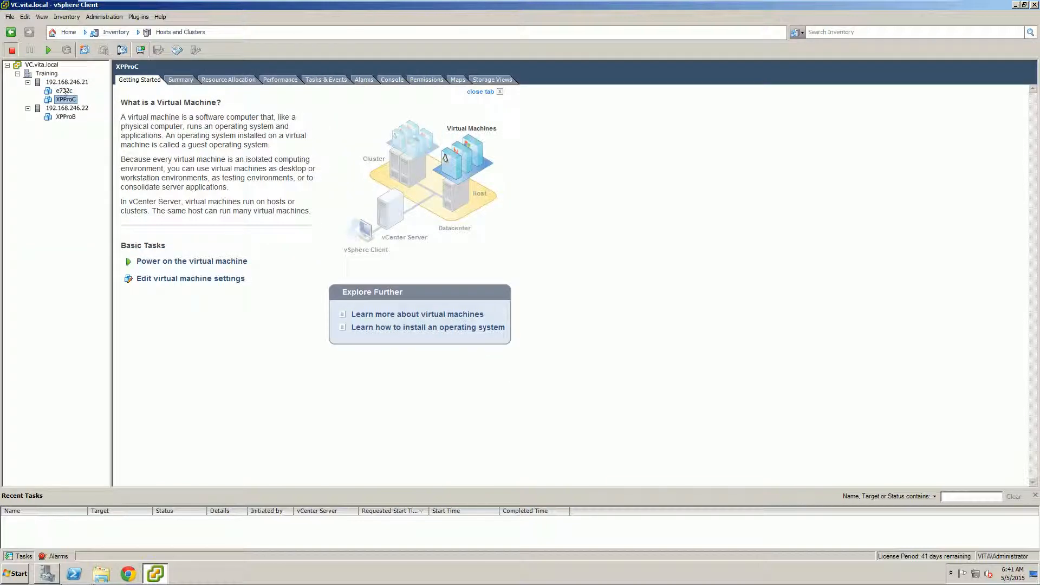
pyautogui.press('Up')
pyautogui.click(65, 117)
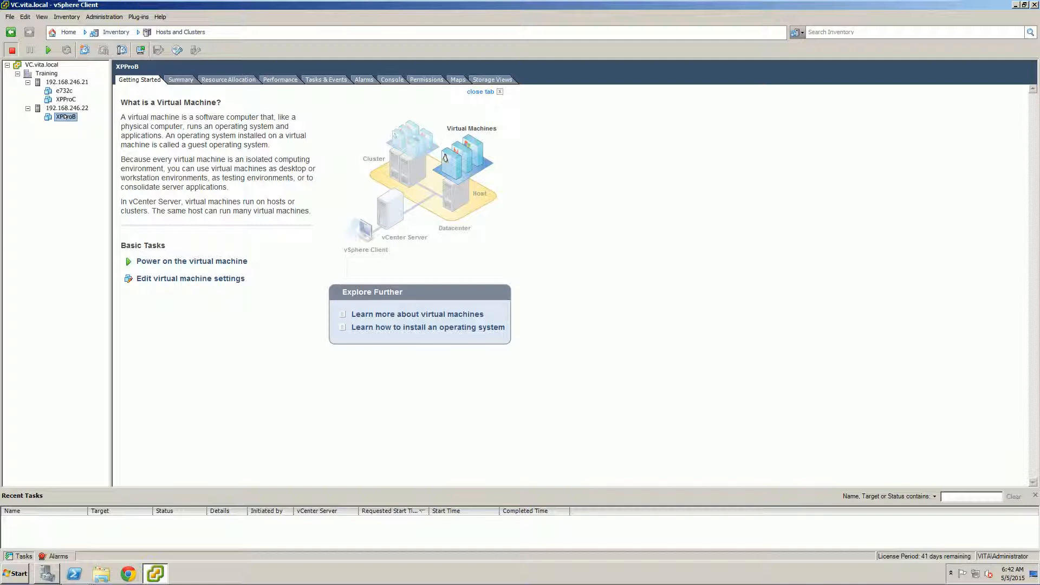
pyautogui.rightClick(65, 90)
pyautogui.click(93, 155)
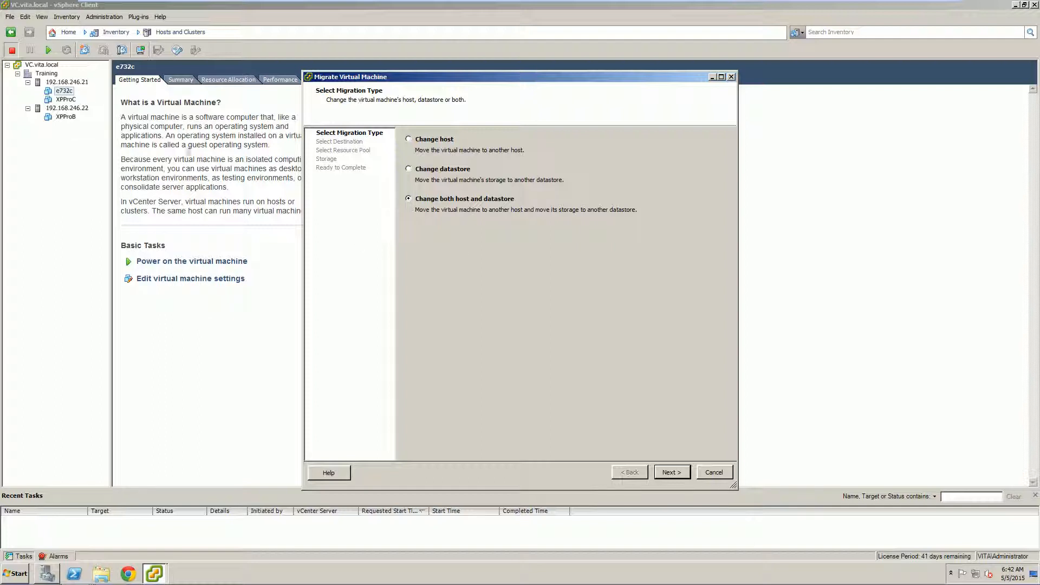
pyautogui.click(701, 470)
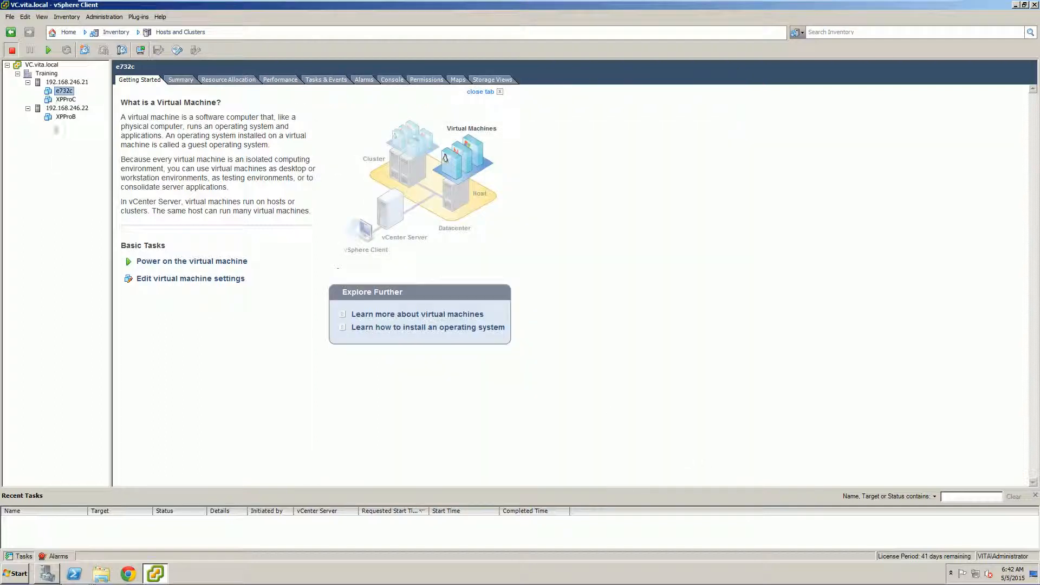
# - Migrate the e732c virtual machine's storage to the iScsi2 datastore by changing only the datastore and keeping the source disk format
pyautogui.rightClick(60, 91)
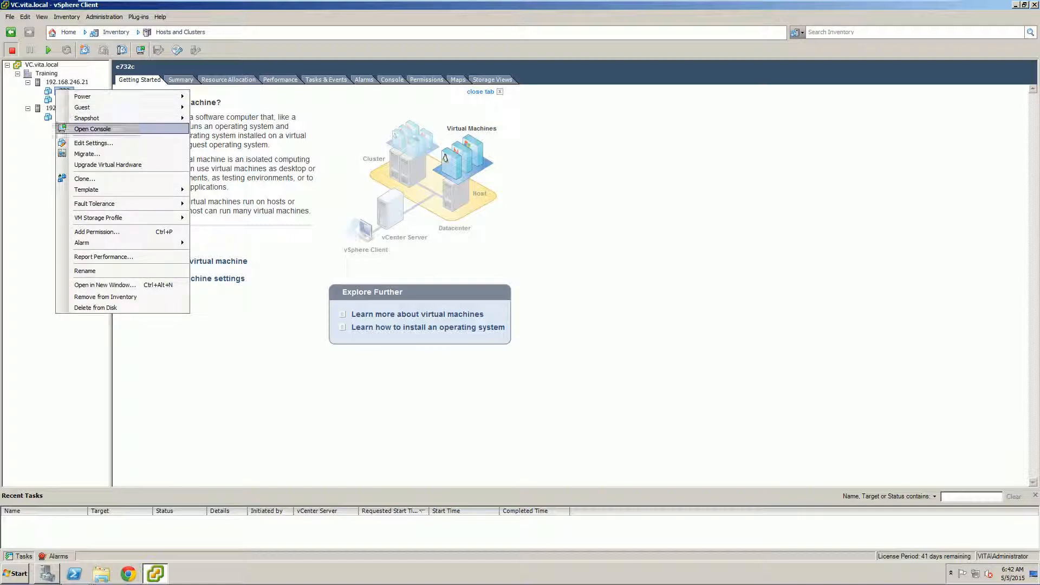
pyautogui.click(81, 154)
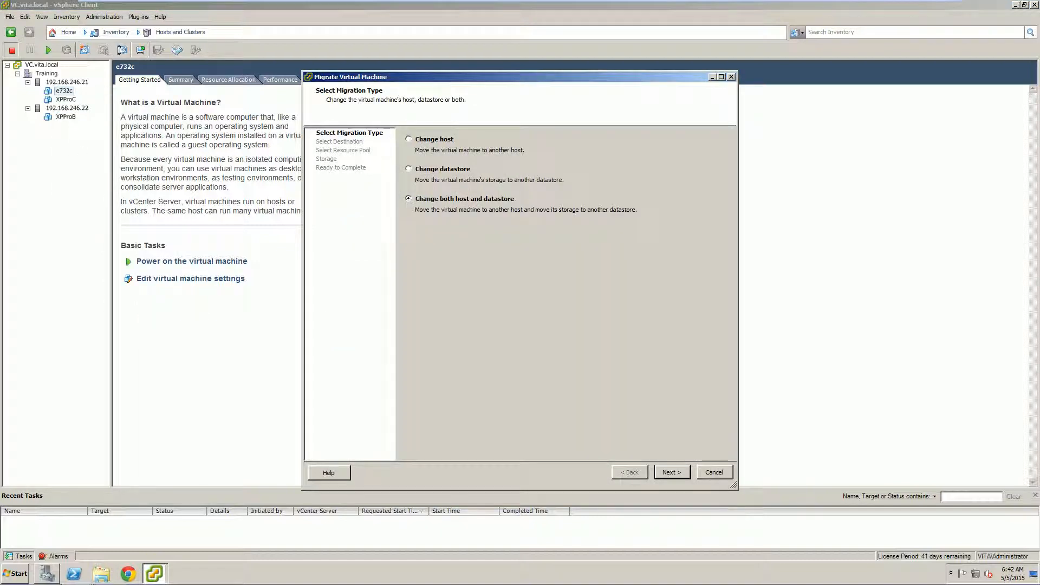
pyautogui.click(421, 170)
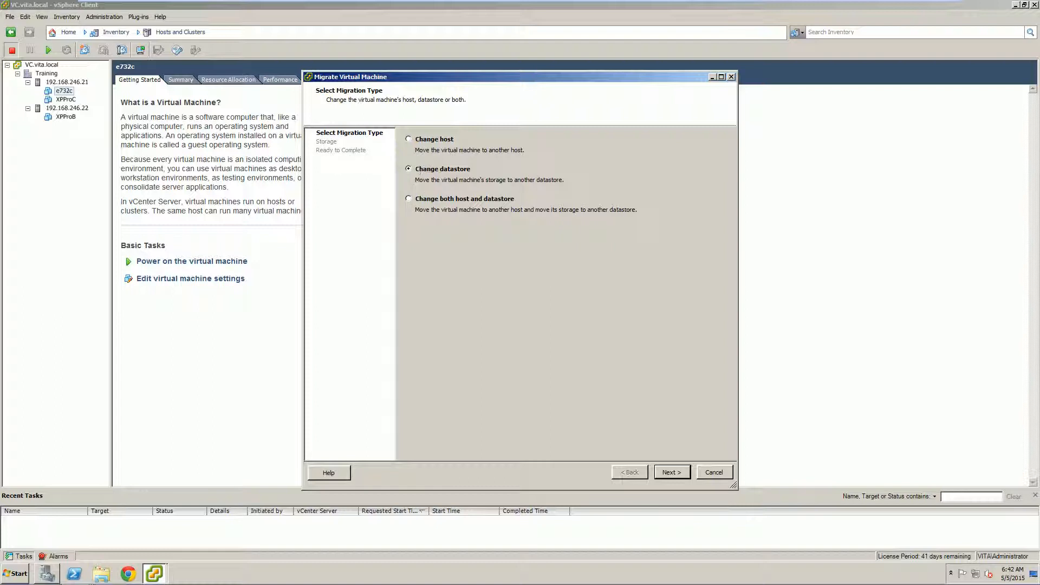
pyautogui.click(672, 472)
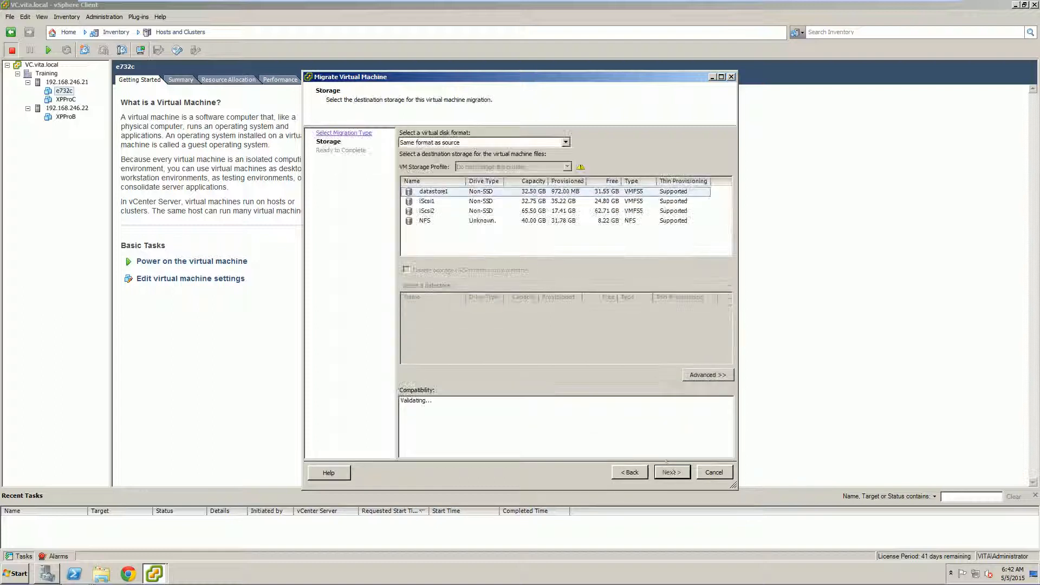
pyautogui.click(427, 210)
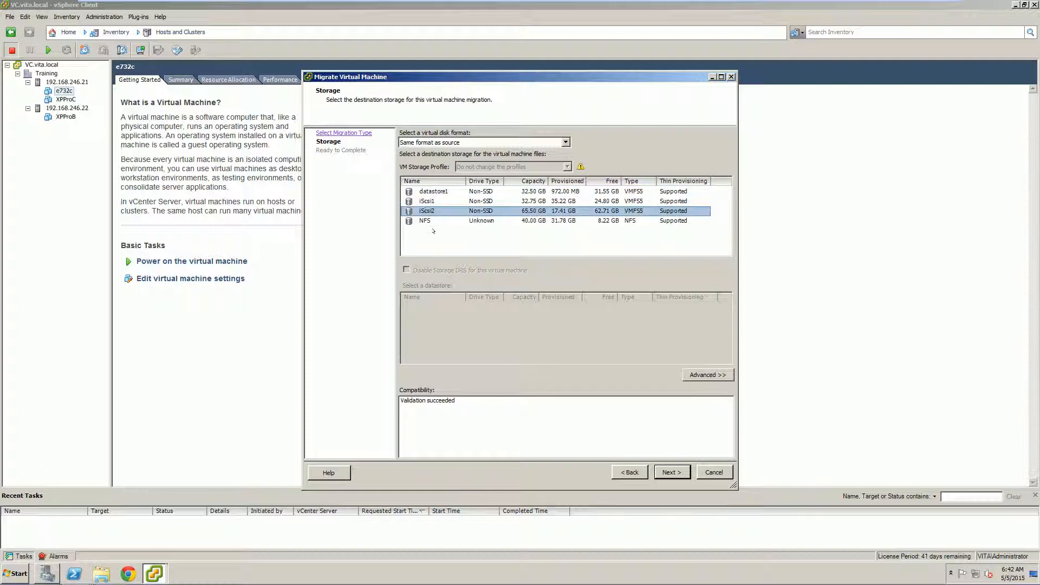
pyautogui.click(671, 471)
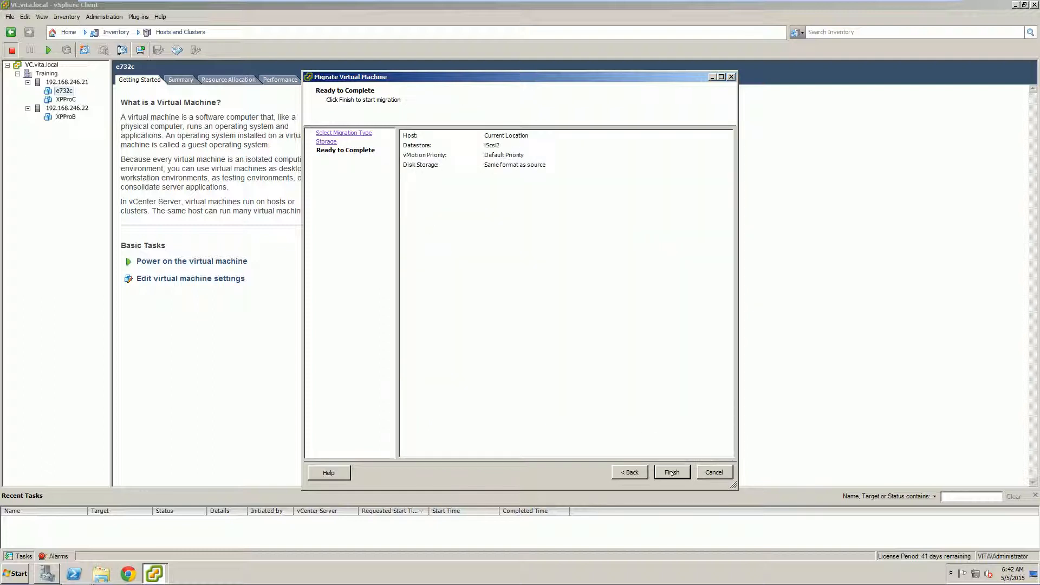
pyautogui.click(671, 472)
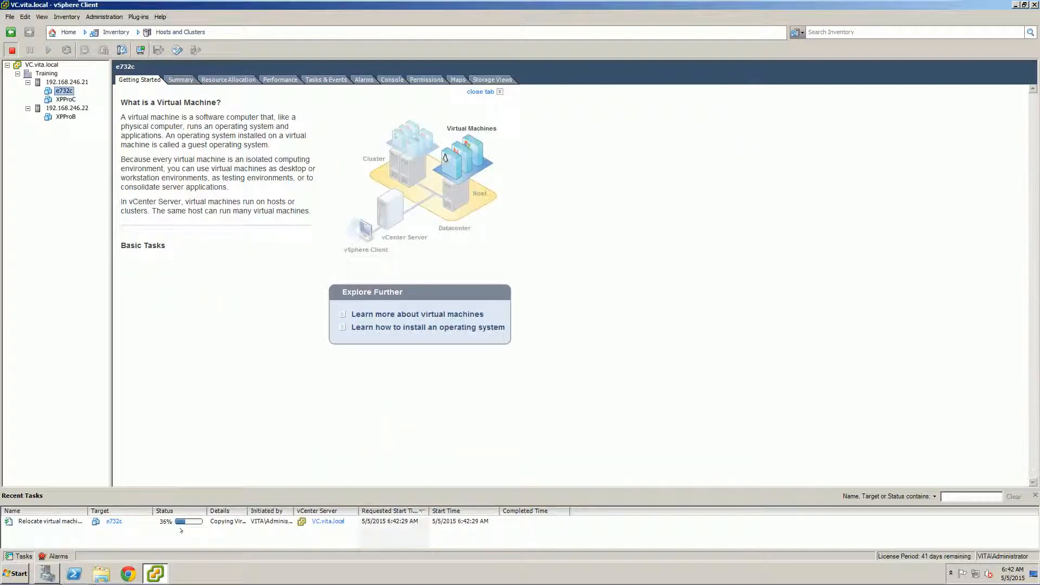
# - Migrate the XPProC virtual machine's storage to the iScsi2 datastore by changing only the datastore and keeping the source disk format
pyautogui.rightClick(56, 106)
pyautogui.rightClick(57, 100)
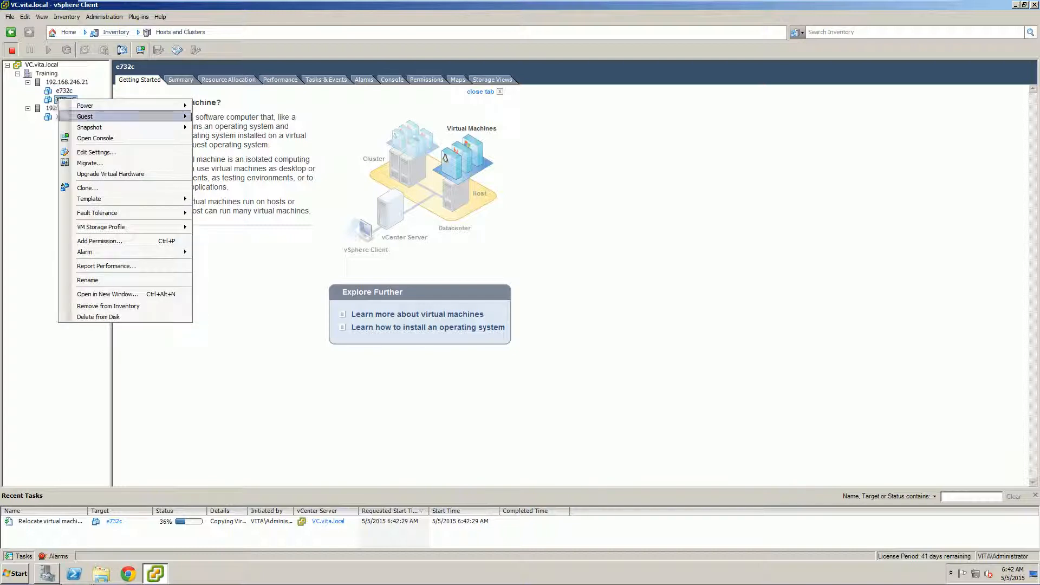
pyautogui.click(82, 162)
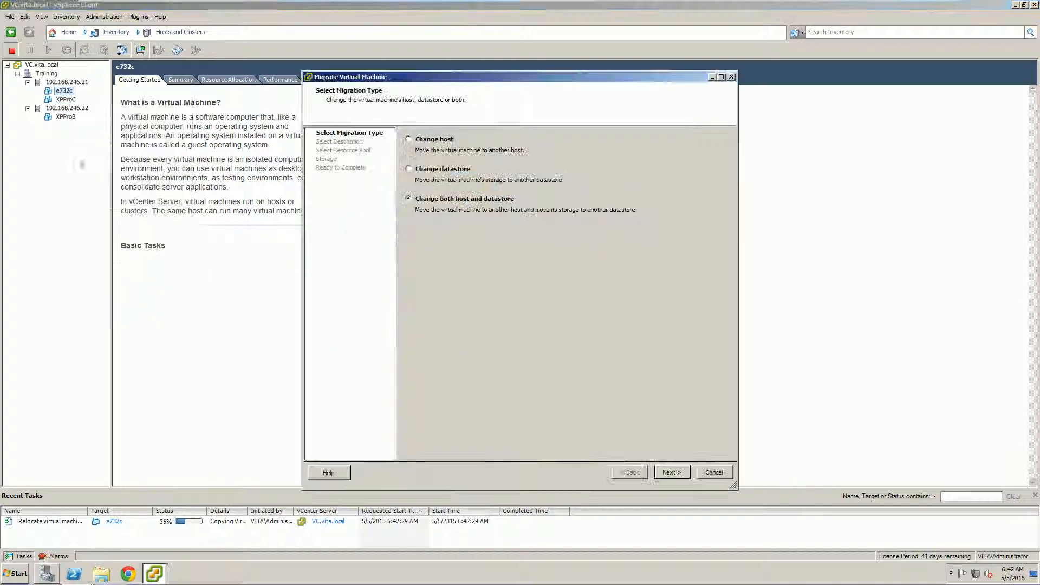
pyautogui.click(419, 170)
pyautogui.click(664, 467)
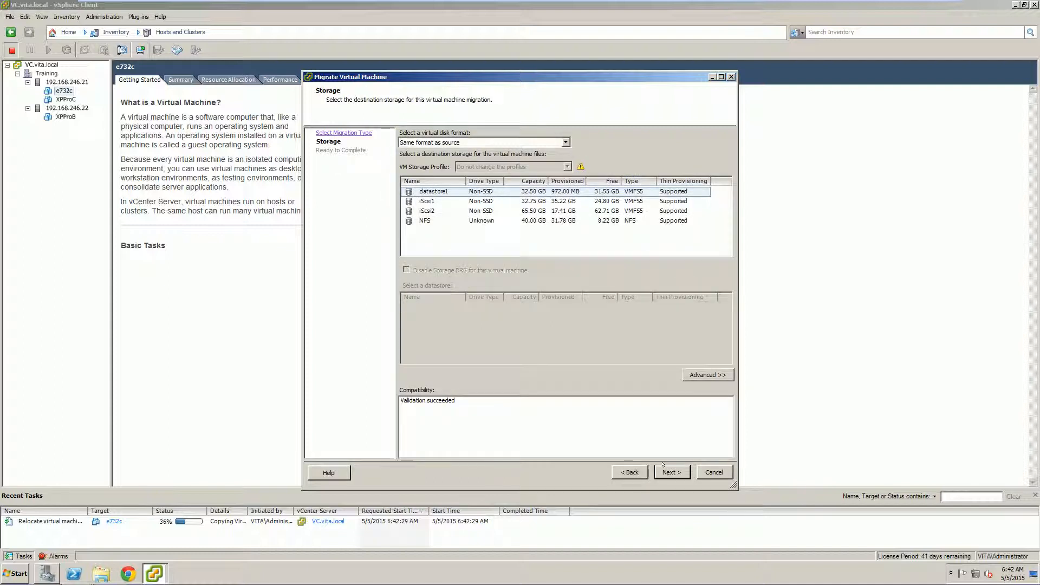
pyautogui.click(434, 211)
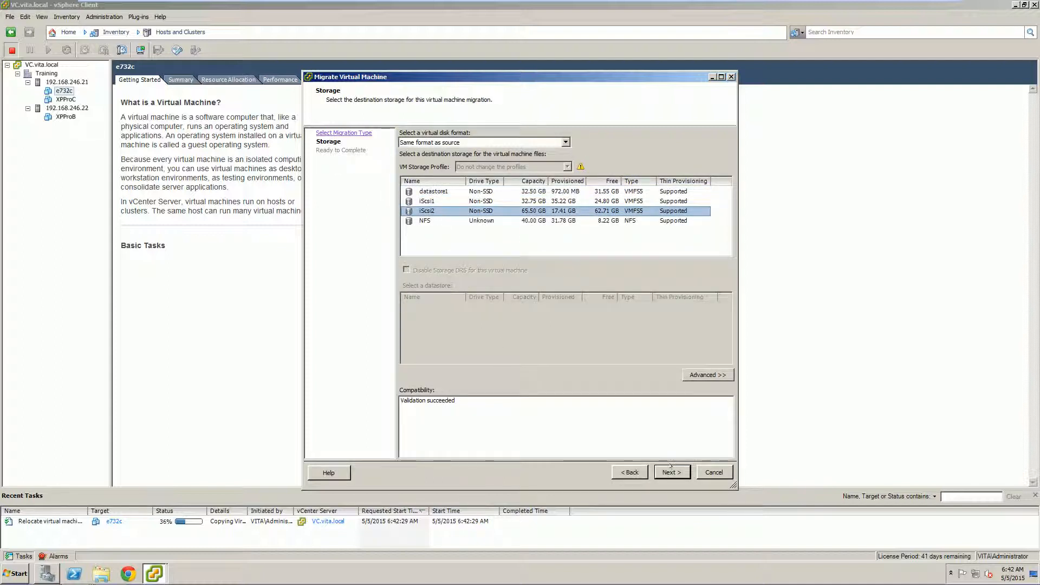
pyautogui.click(670, 467)
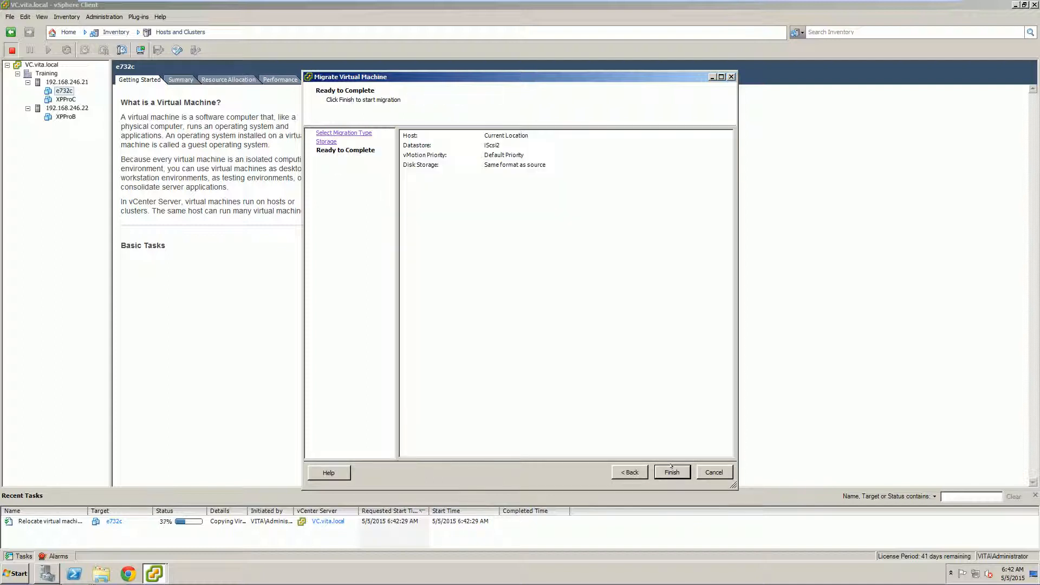
pyautogui.click(670, 470)
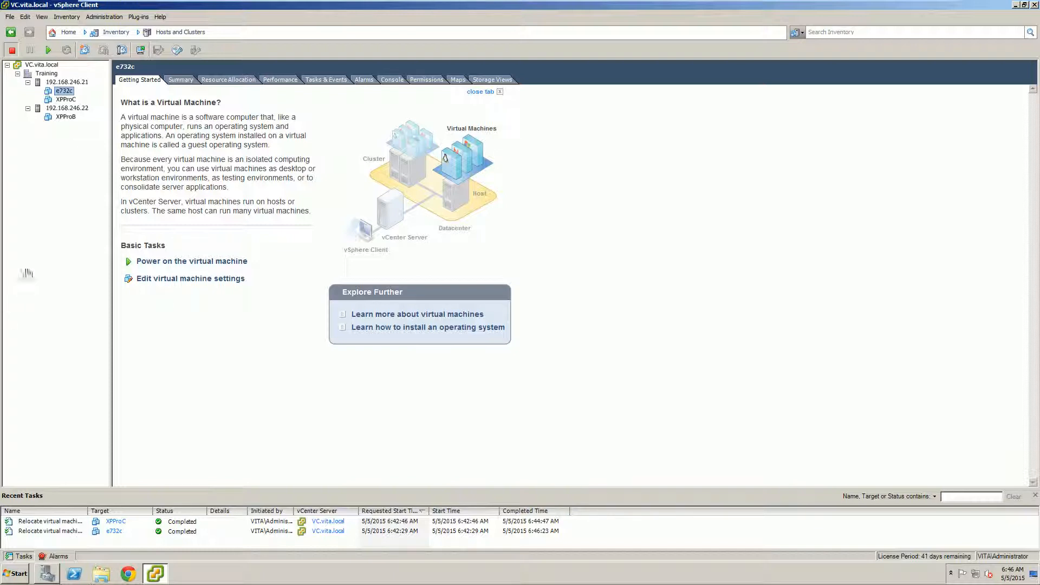
# - Examine the iSCSI disks in host 192.168.246.21's storage adapters, revealing the Identifier column and widening the Name column to show full names
pyautogui.click(67, 82)
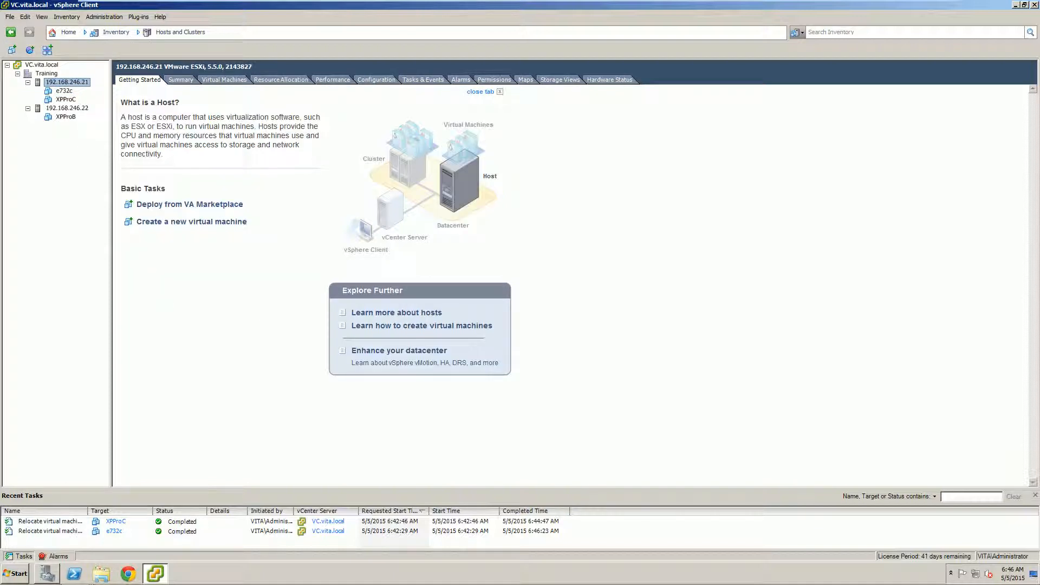
pyautogui.click(366, 80)
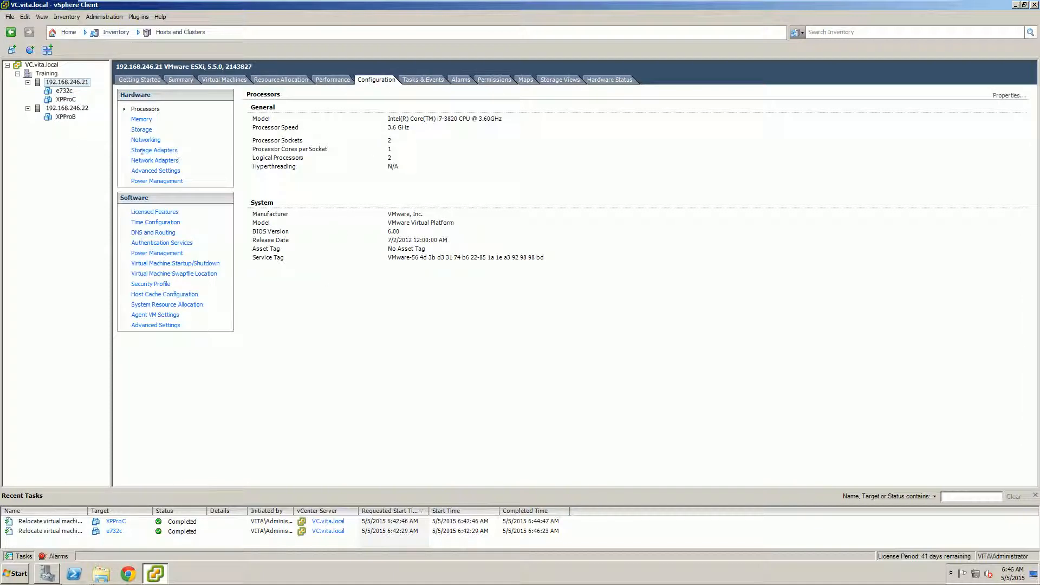
pyautogui.click(153, 151)
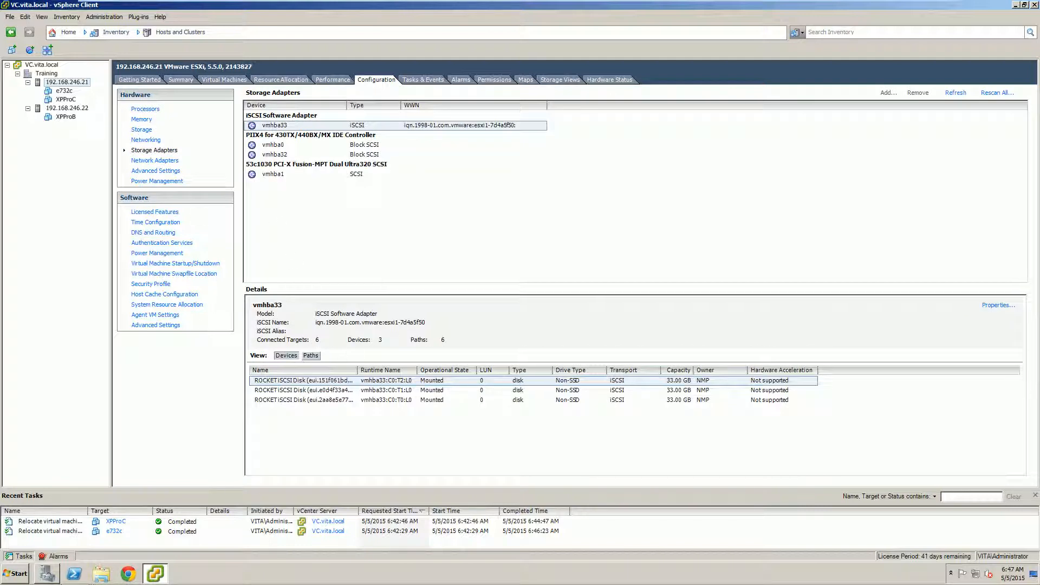
pyautogui.click(352, 380)
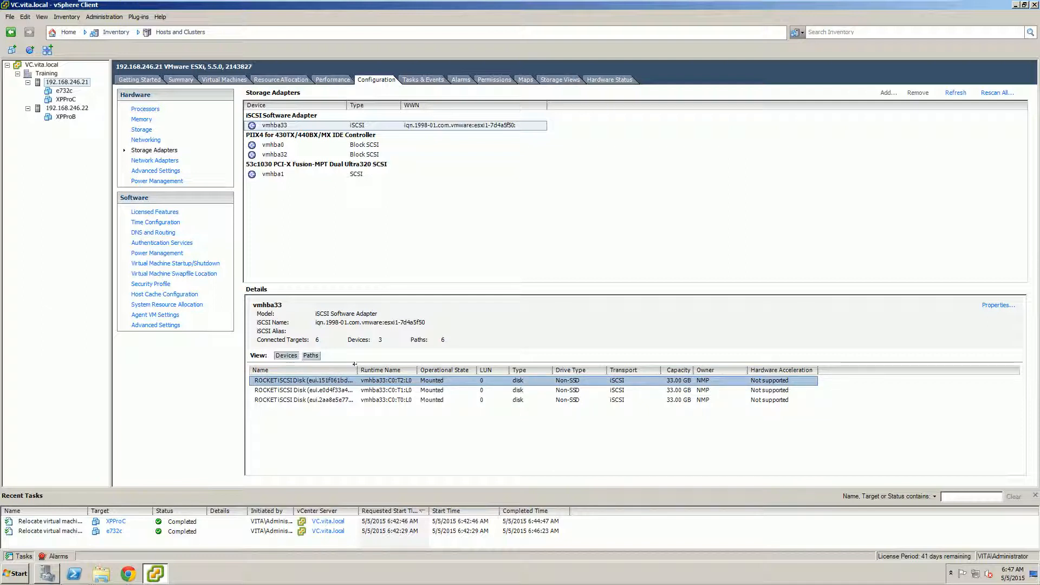
pyautogui.moveTo(354, 363); pyautogui.dragTo(484, 369)
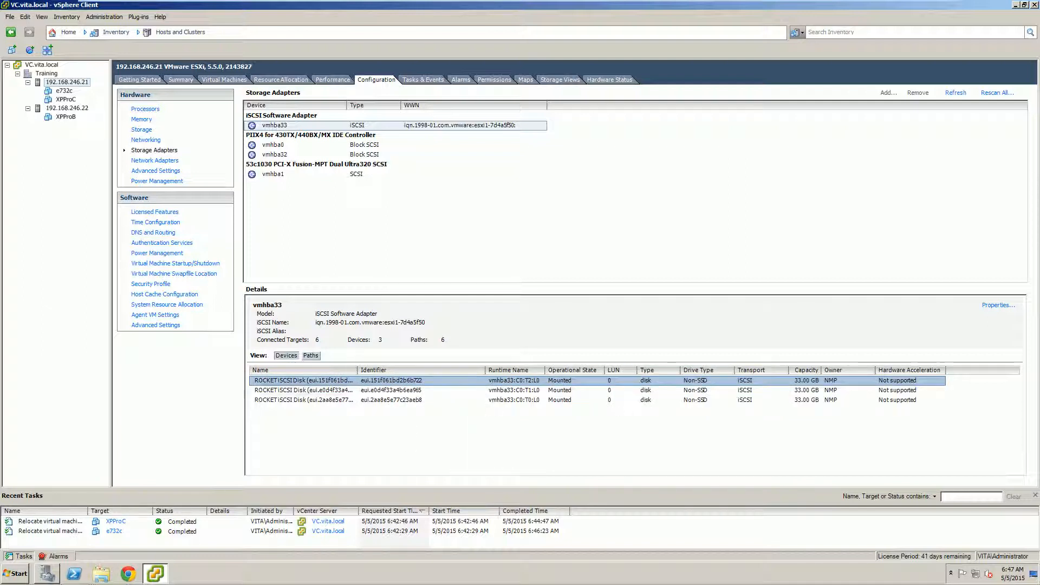
pyautogui.moveTo(354, 369); pyautogui.dragTo(423, 373)
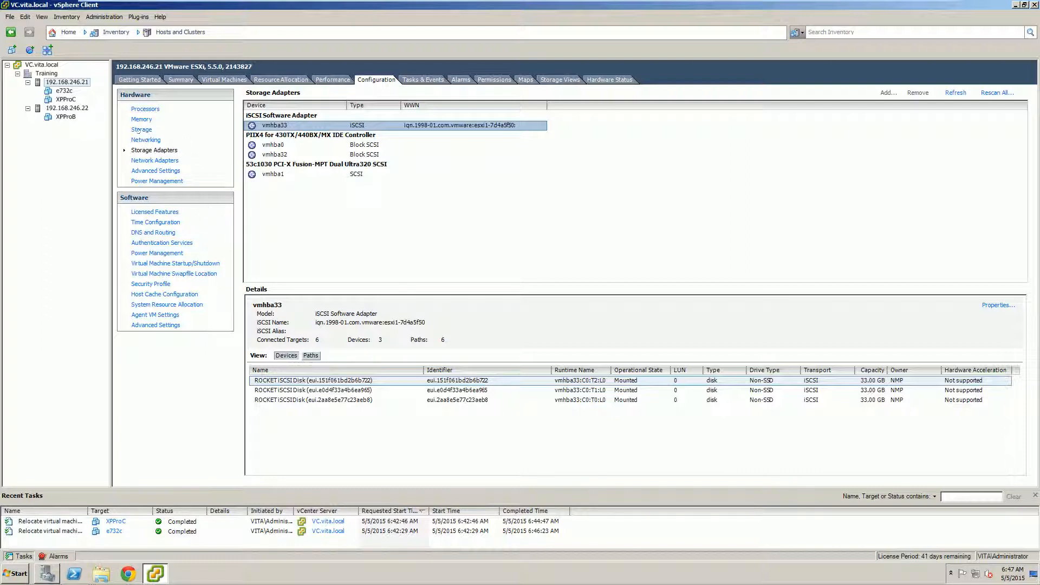
# - Unmount the iScsi1 datastore from host 192.168.246.21 in its storage configuration and confirm the unmount
pyautogui.click(138, 130)
pyautogui.click(267, 140)
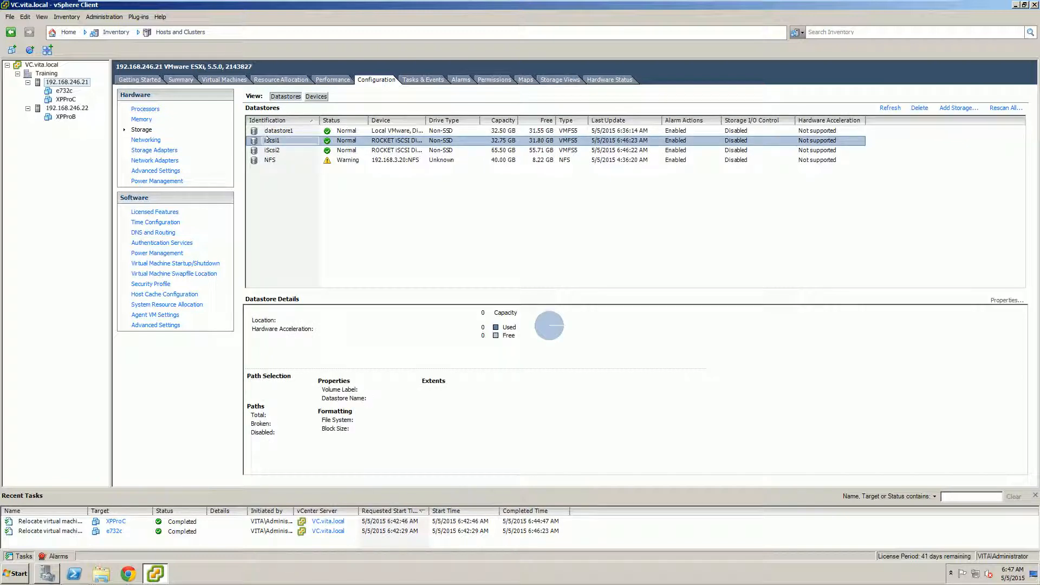
pyautogui.rightClick(267, 139)
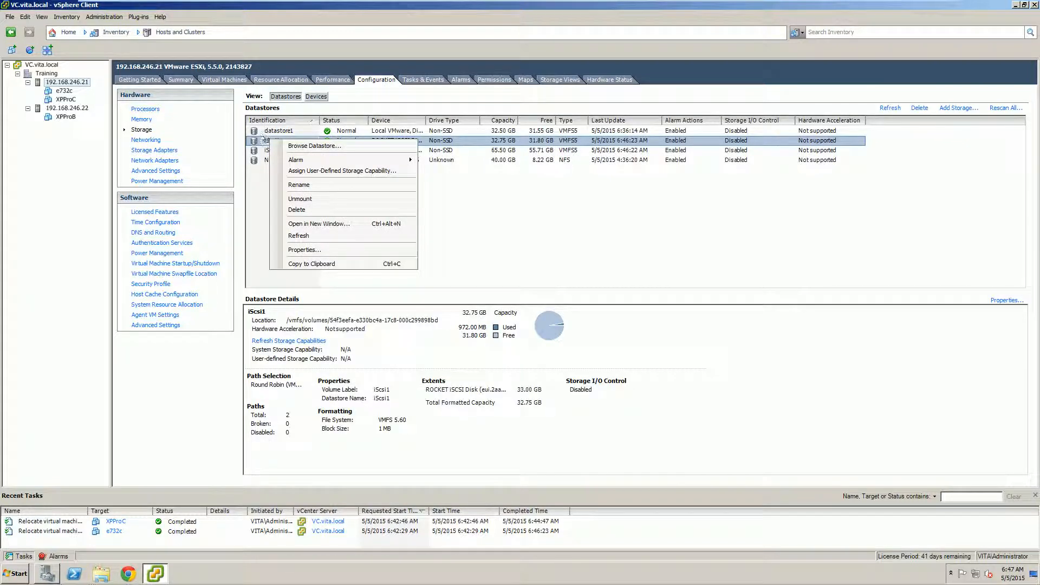
pyautogui.click(269, 140)
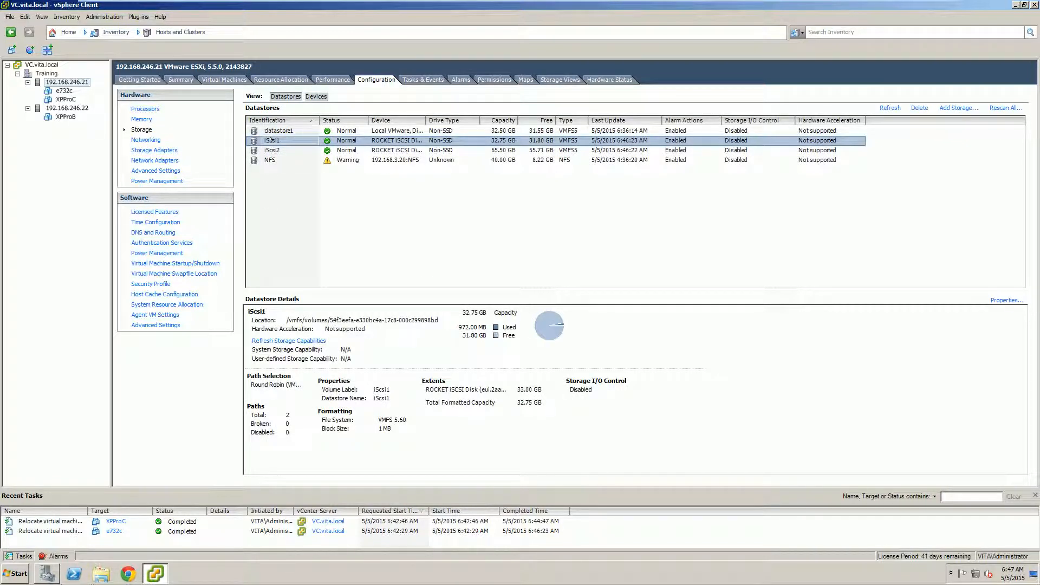
pyautogui.rightClick(271, 140)
pyautogui.click(304, 198)
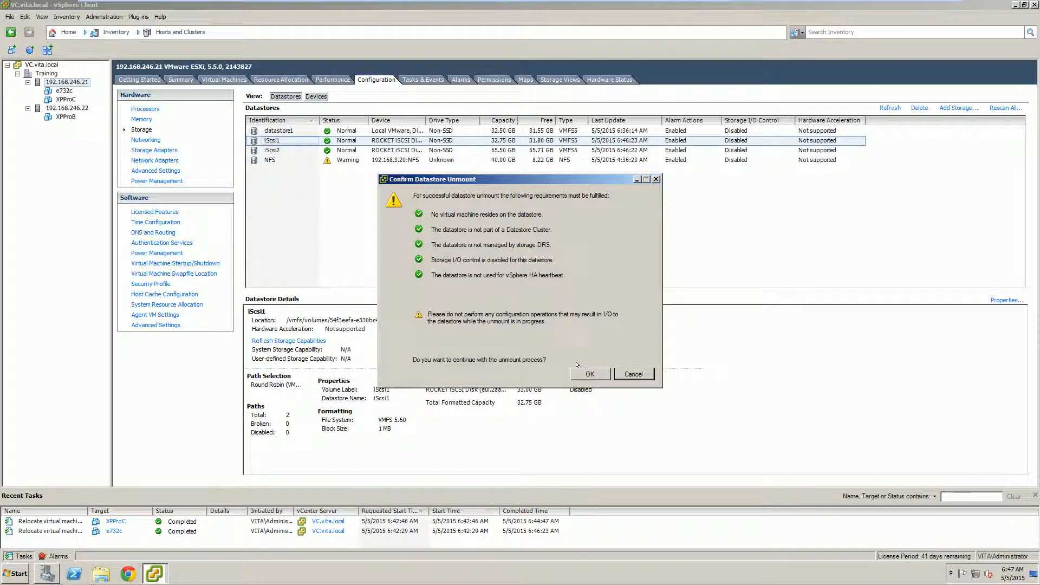
pyautogui.click(587, 372)
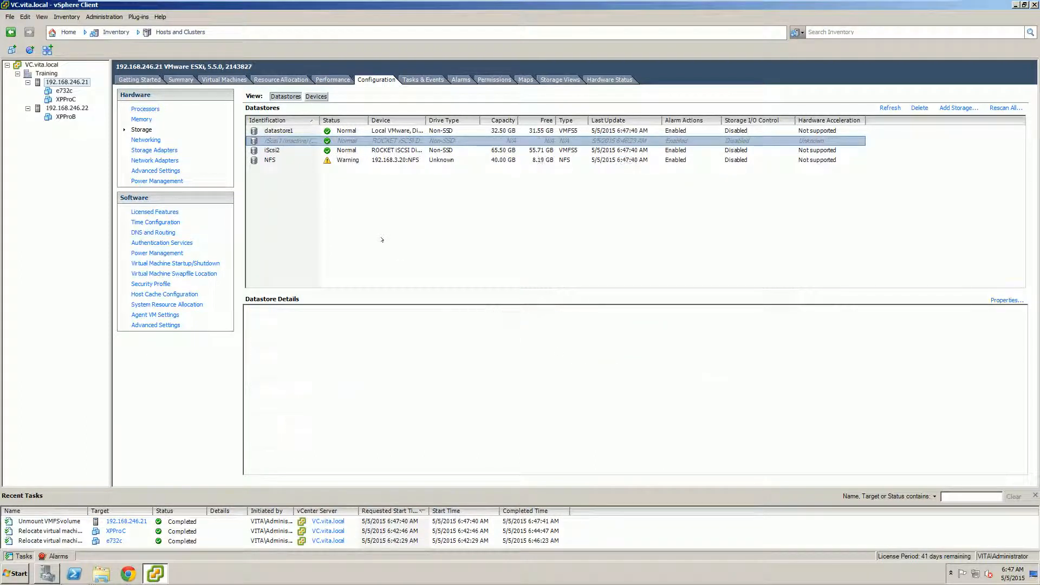
# - Unmount the iScsi1 datastore from host 192.168.246.22 in its storage configuration and confirm the unmount
pyautogui.click(69, 107)
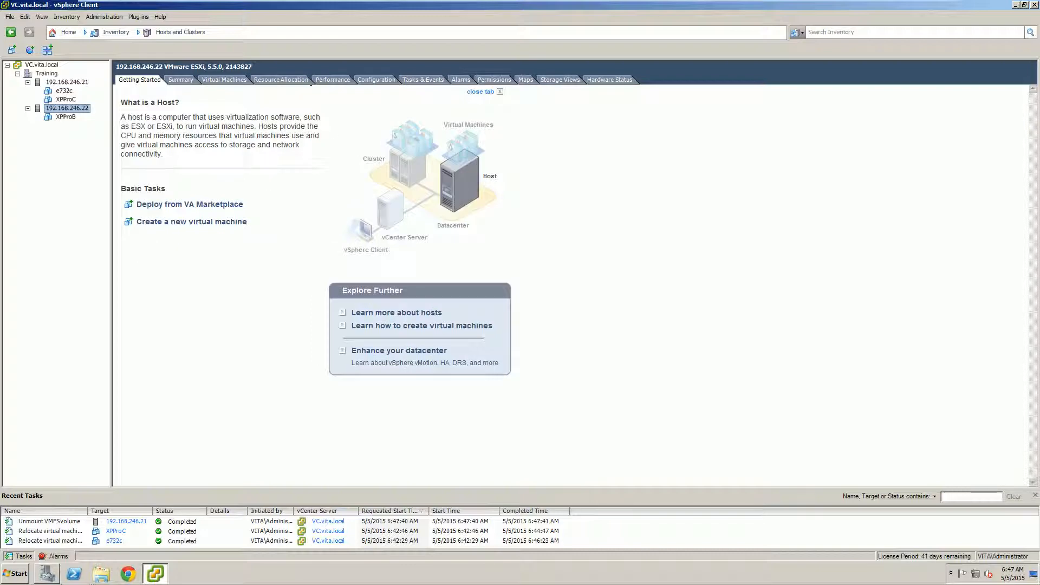
pyautogui.click(376, 80)
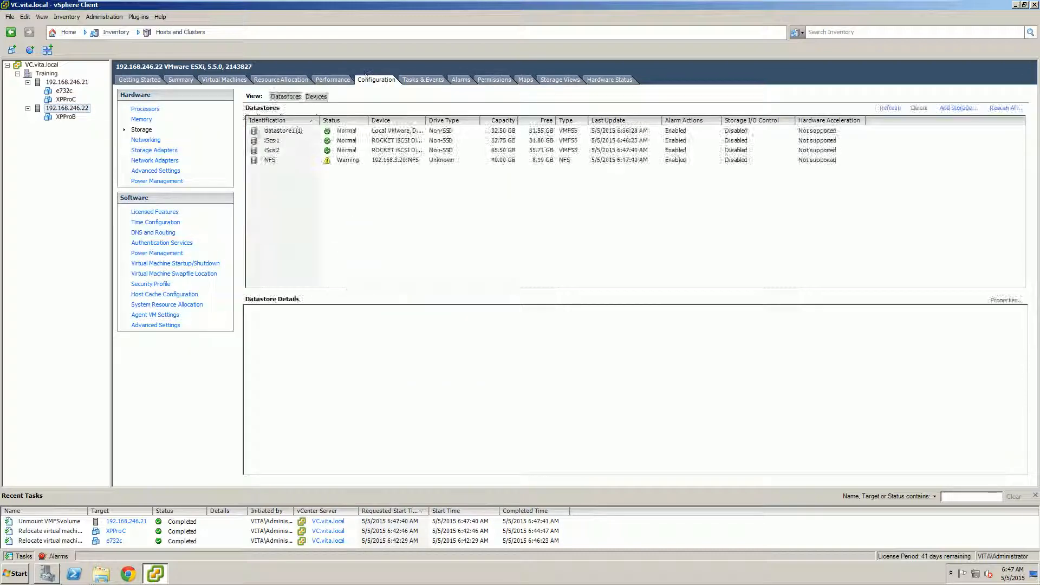
pyautogui.click(267, 142)
pyautogui.rightClick(267, 141)
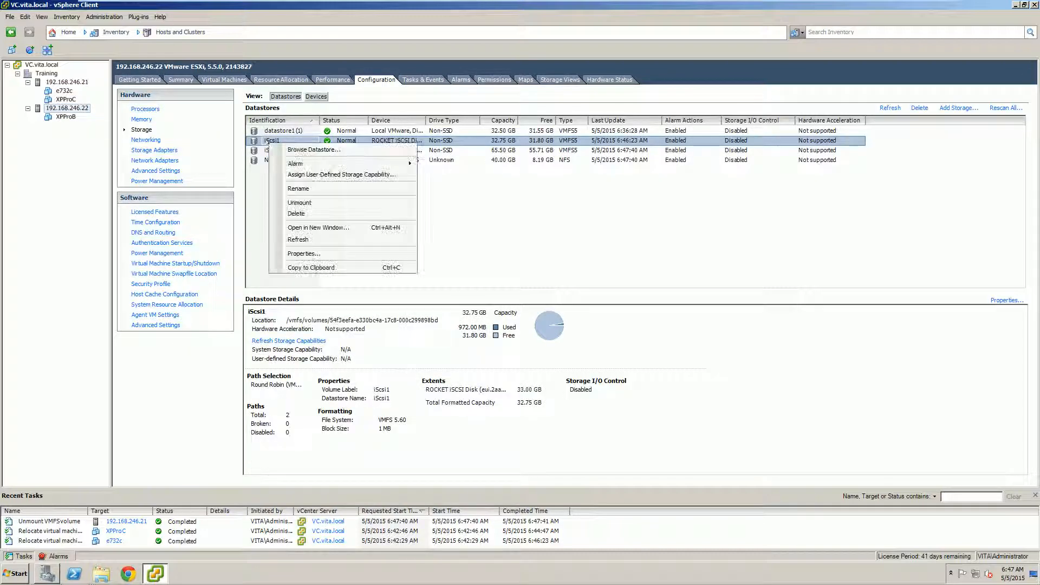
pyautogui.click(311, 201)
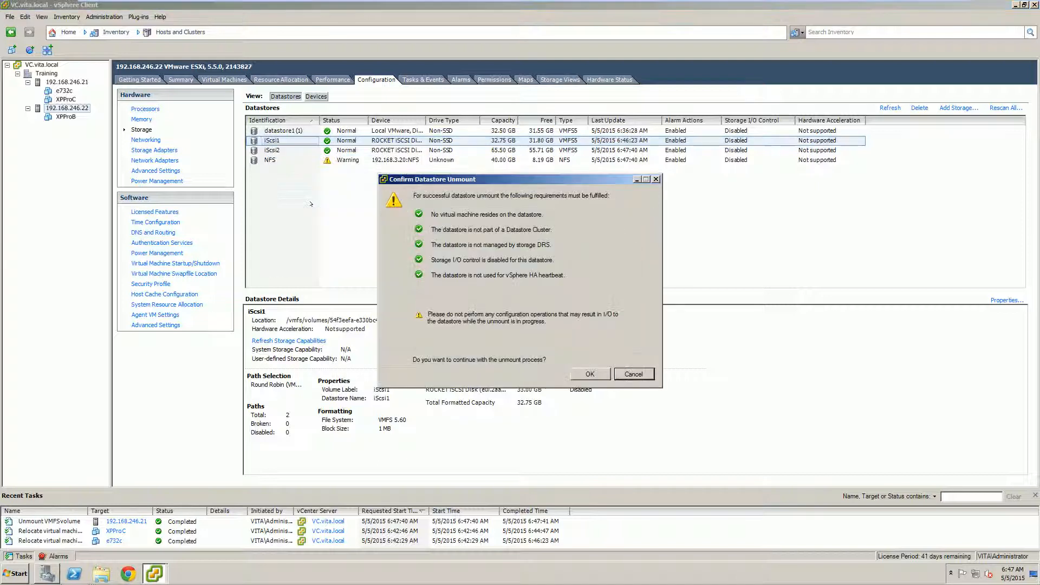
pyautogui.click(580, 374)
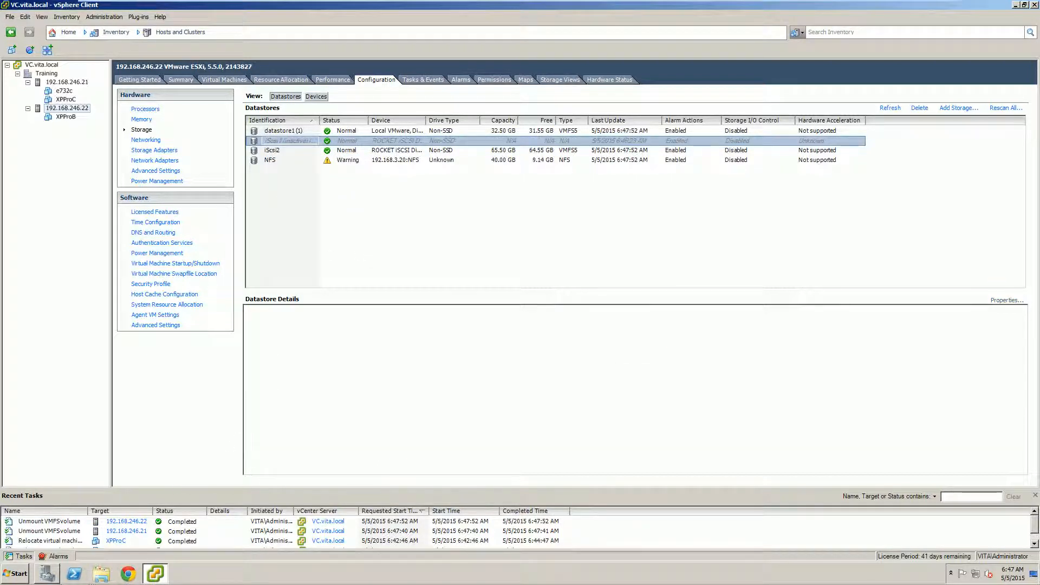
pyautogui.click(355, 218)
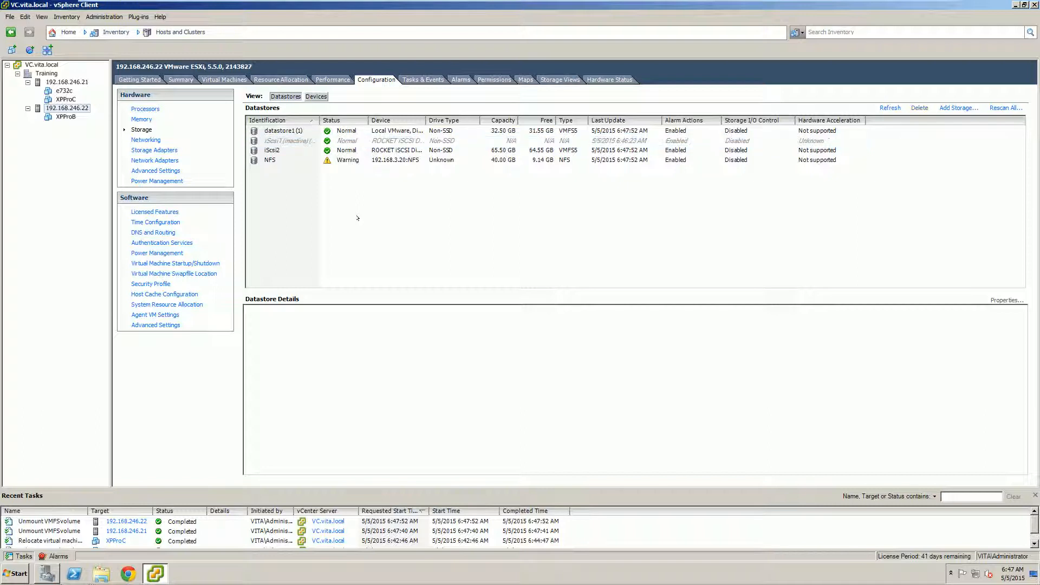
# - Refresh the storage of host 192.168.246.22 and mount the inactive iScsi1 datastore again
pyautogui.click(882, 107)
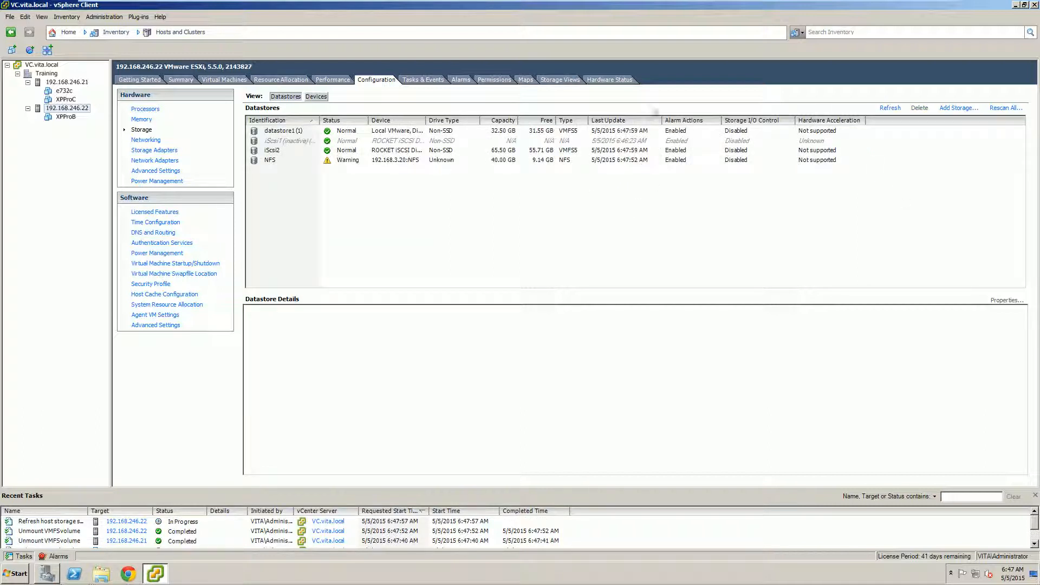
pyautogui.rightClick(279, 142)
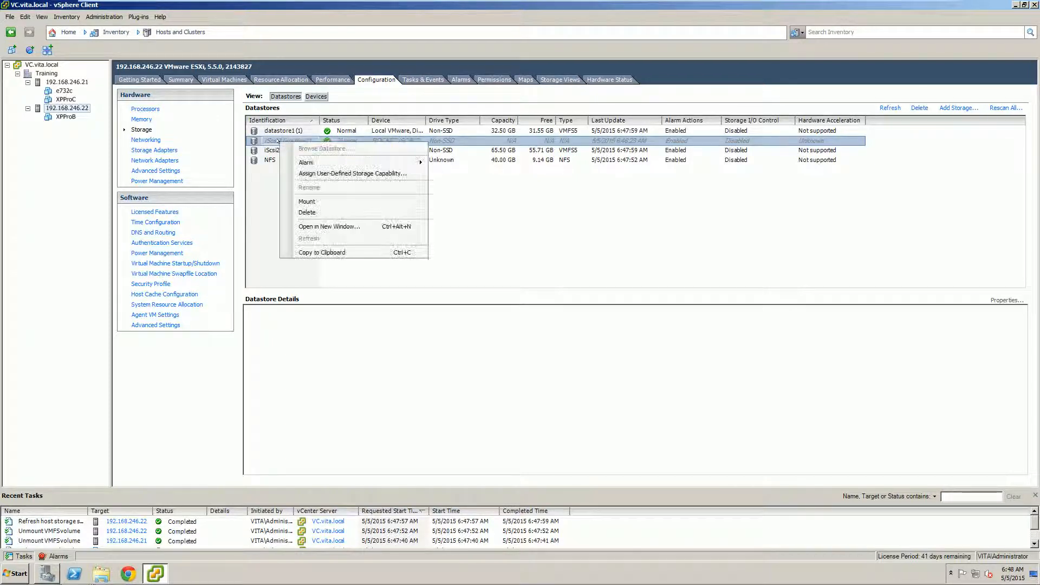
pyautogui.click(309, 201)
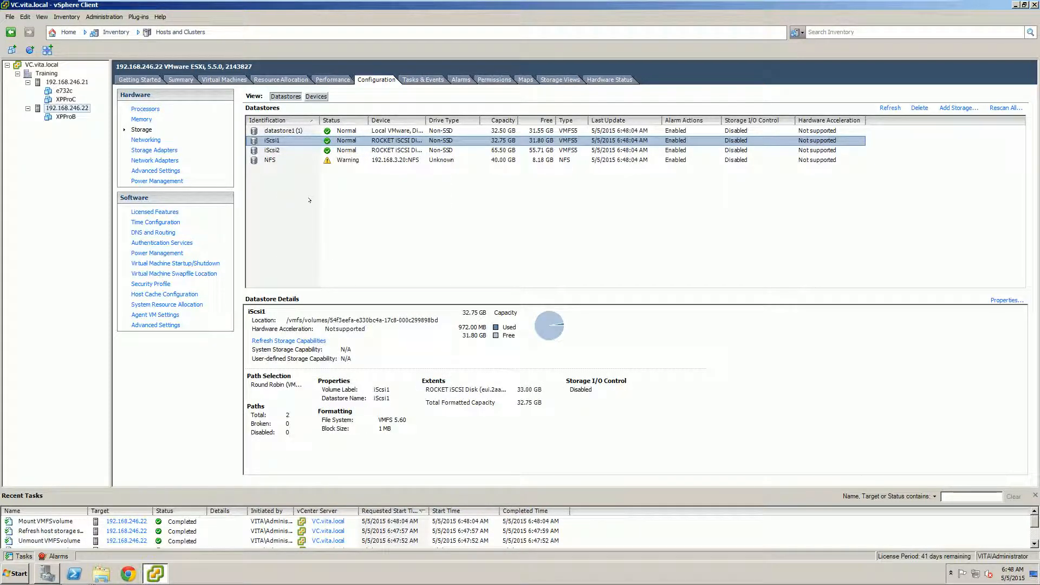
# - Browse the iScsi1 datastore, check the contents of its .sdd.sf folder and return to the root folder
pyautogui.rightClick(270, 141)
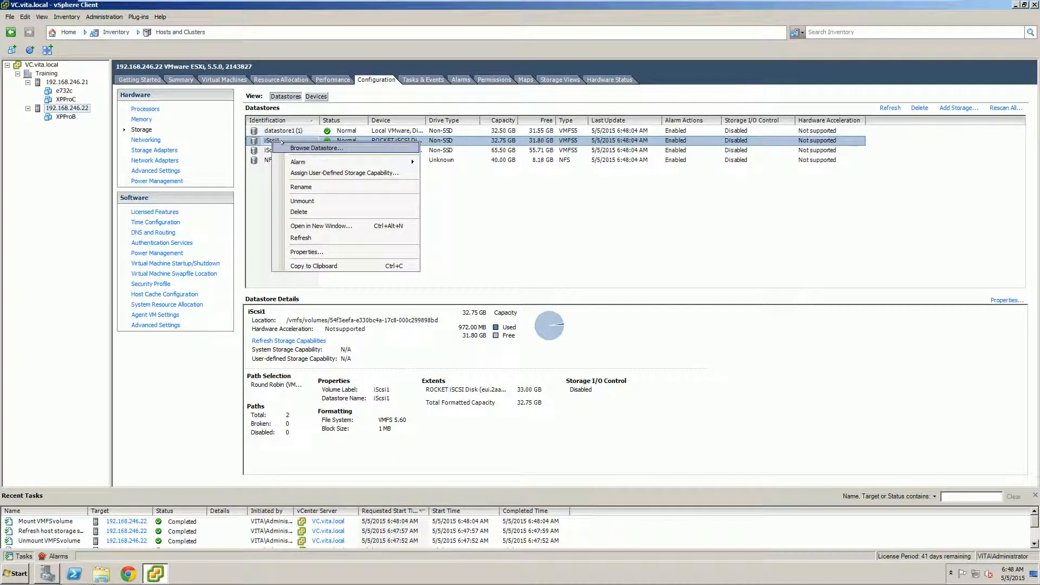
pyautogui.click(279, 147)
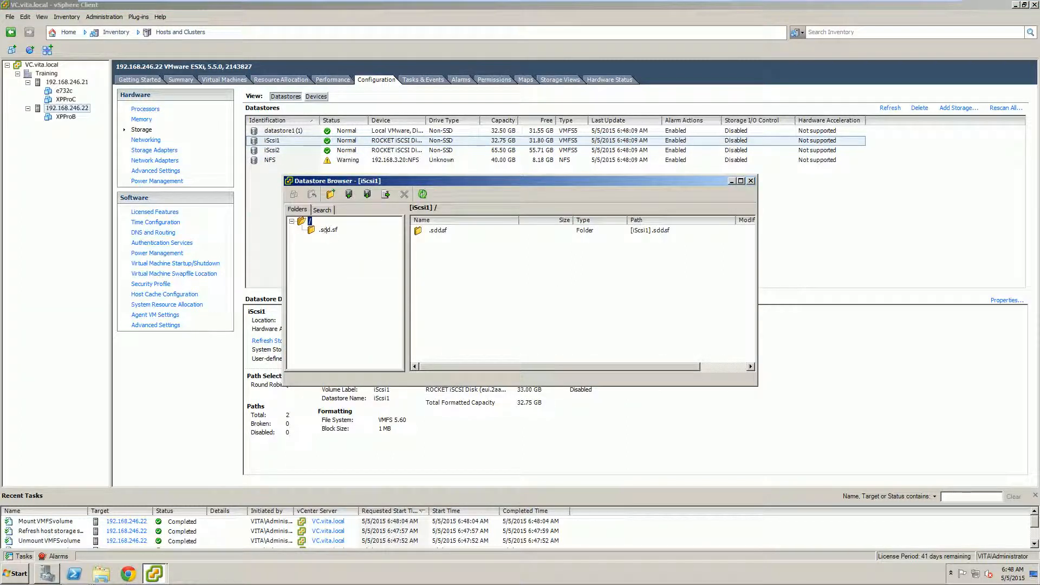
pyautogui.click(327, 230)
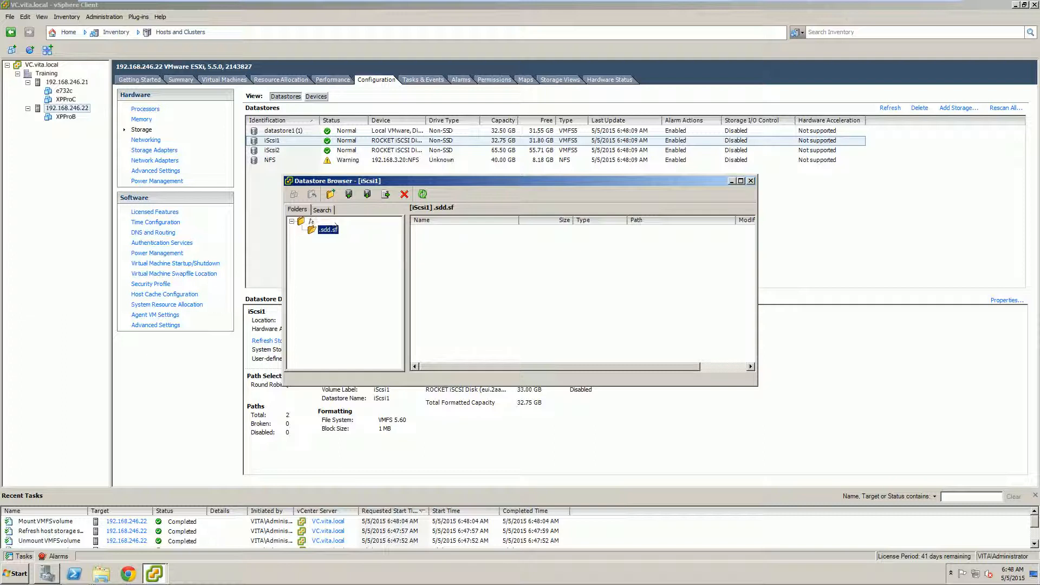
pyautogui.click(310, 221)
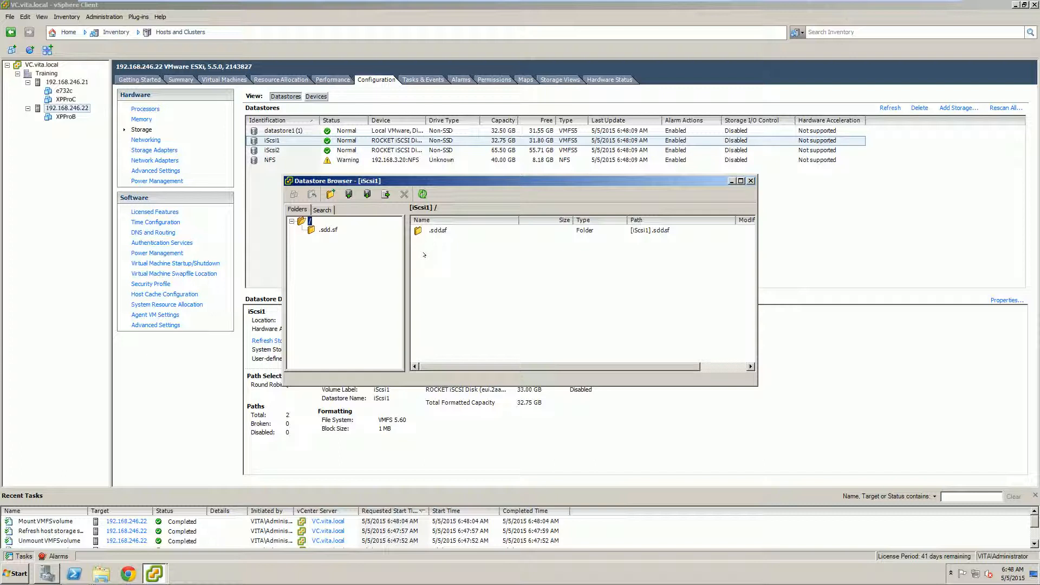
# - Upload the XPProC.vmx file from the Desktop to the root folder of iScsi1, accepting file replacement
pyautogui.click(367, 194)
pyautogui.click(377, 209)
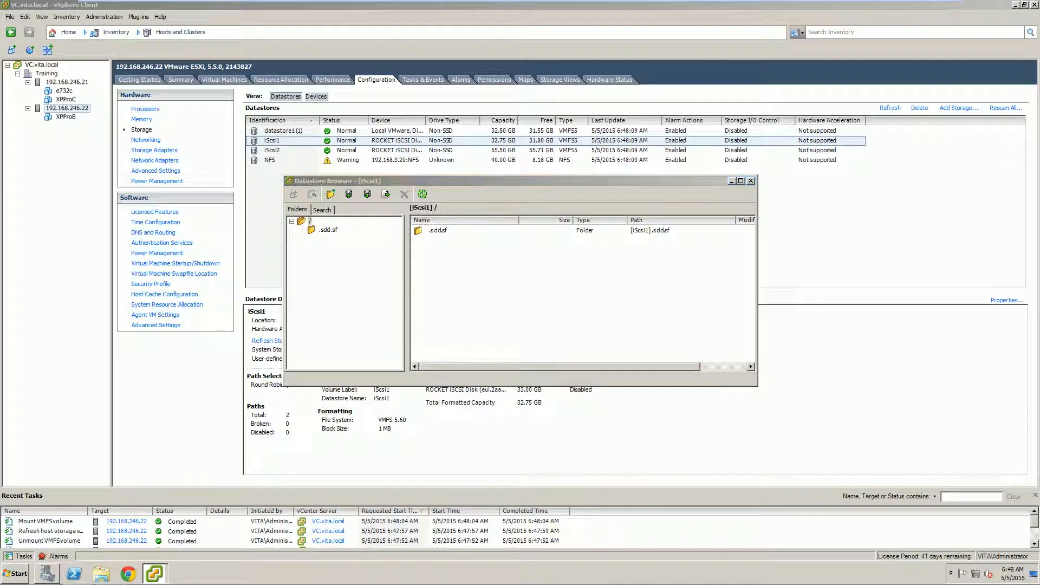
pyautogui.click(322, 255)
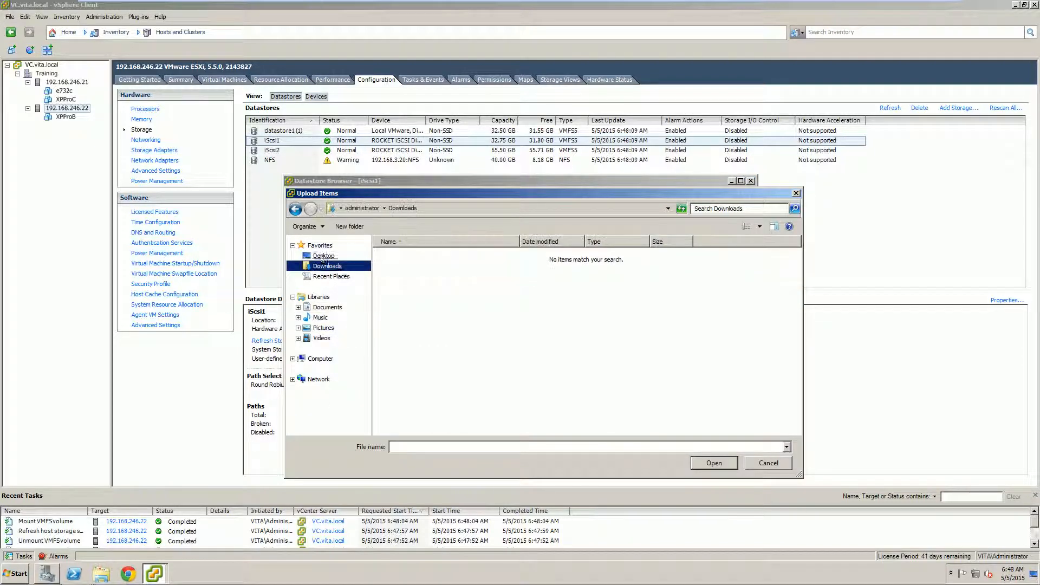
pyautogui.click(564, 343)
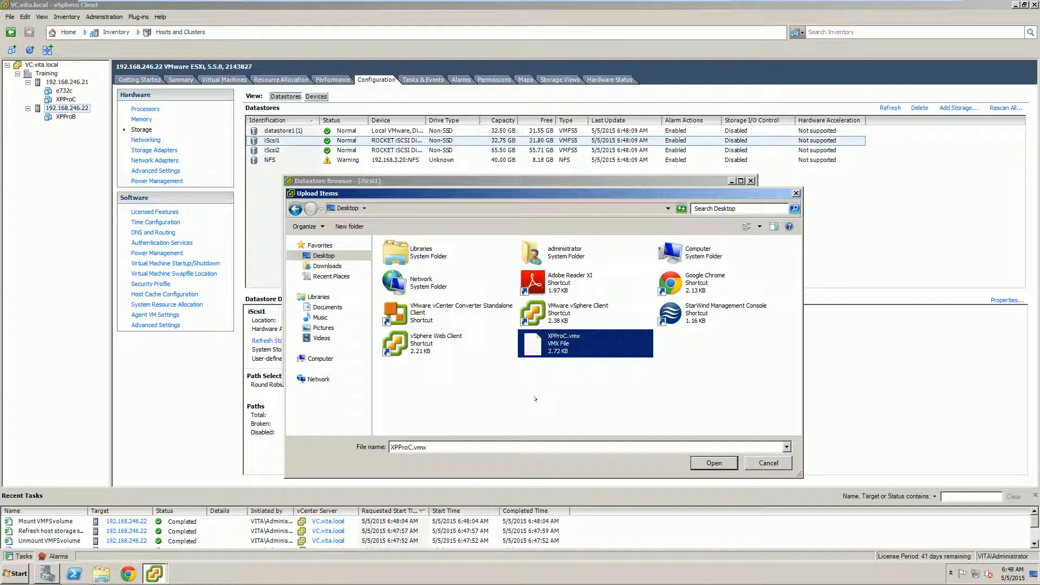
pyautogui.click(704, 459)
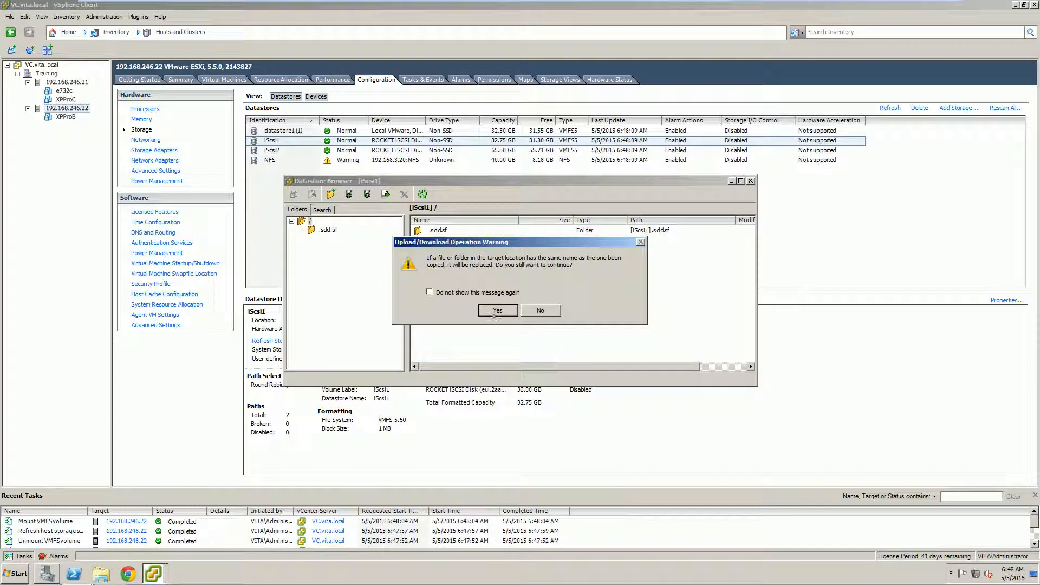
pyautogui.click(496, 310)
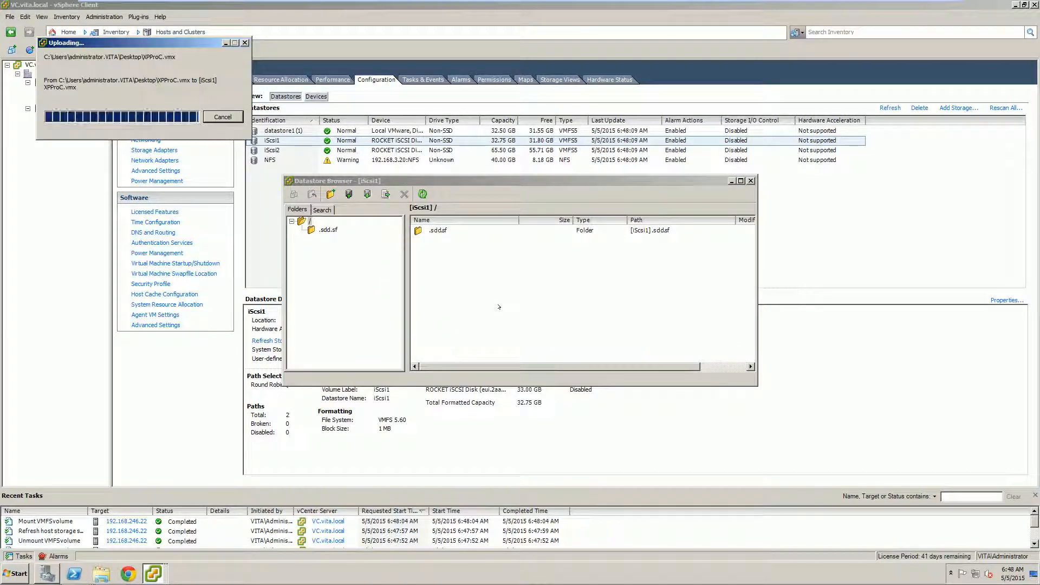
# - Close the datastore browser and unmount the iScsi1 datastore from host 192.168.246.22, confirming the unmount
pyautogui.click(751, 180)
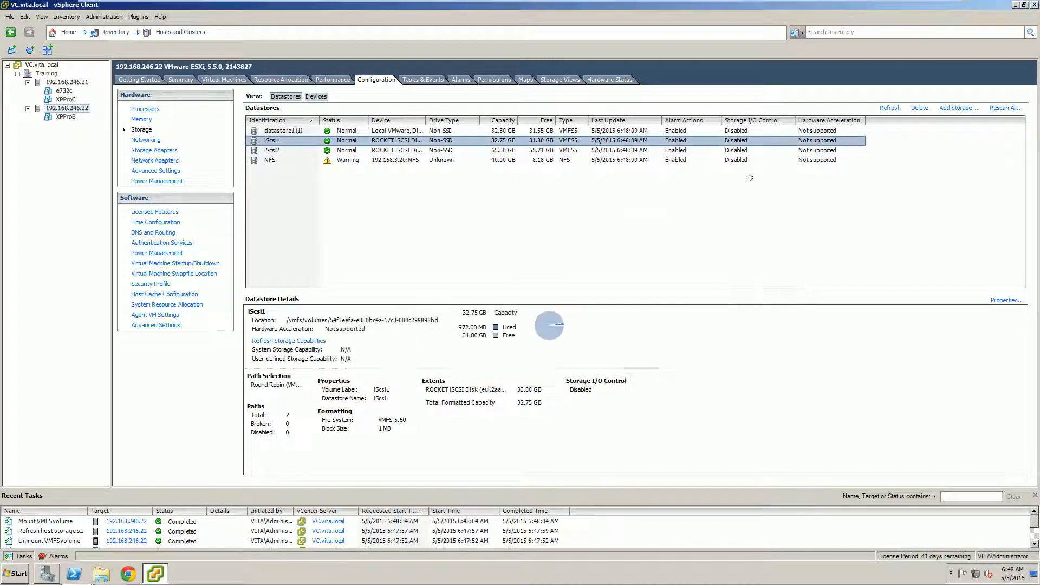
pyautogui.rightClick(283, 140)
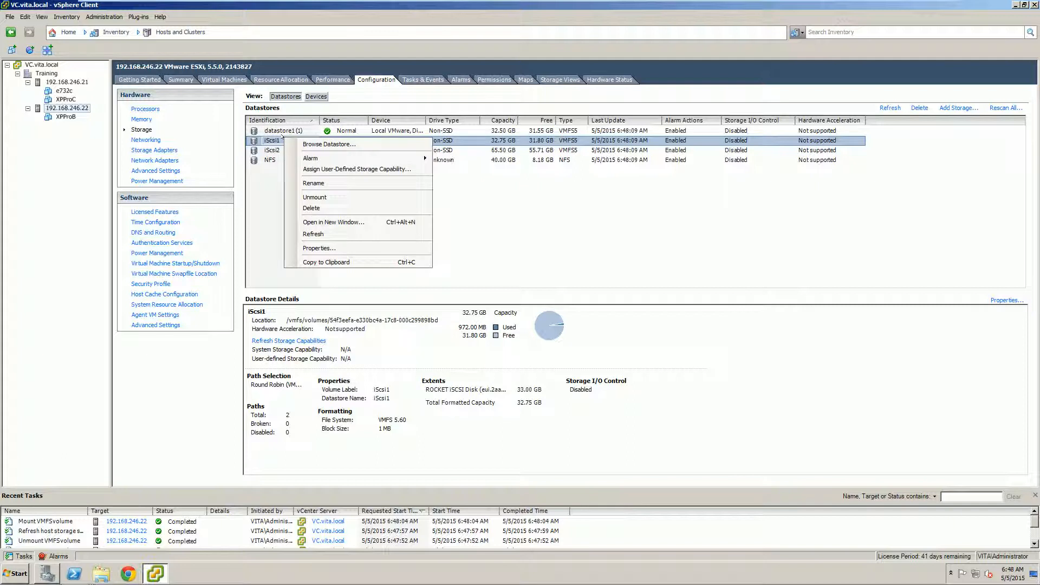
pyautogui.click(320, 199)
pyautogui.click(589, 373)
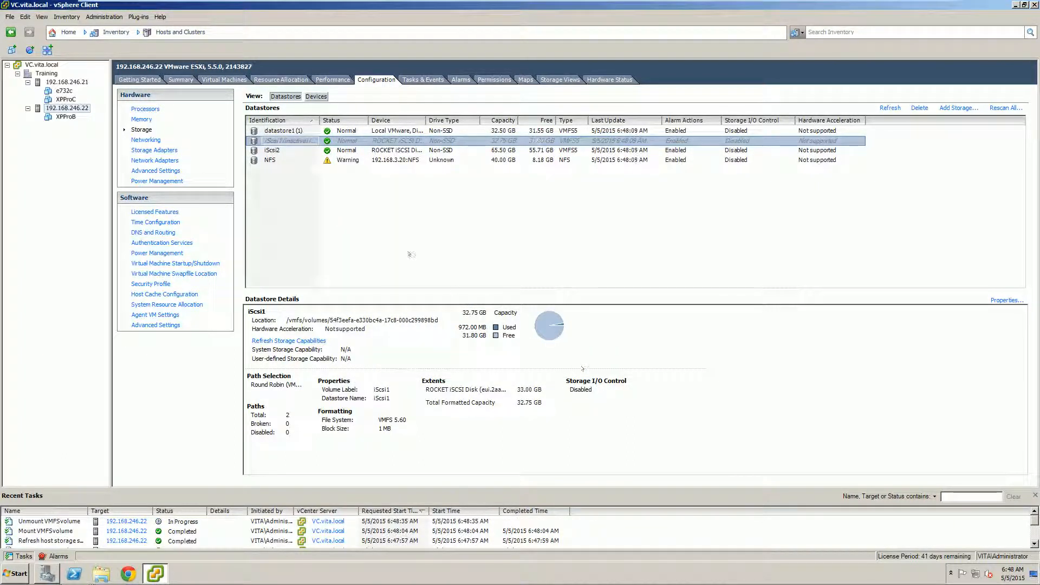
# - Mount the inactive iScsi1 datastore again and browse its root folder to check the uploaded file
pyautogui.rightClick(288, 141)
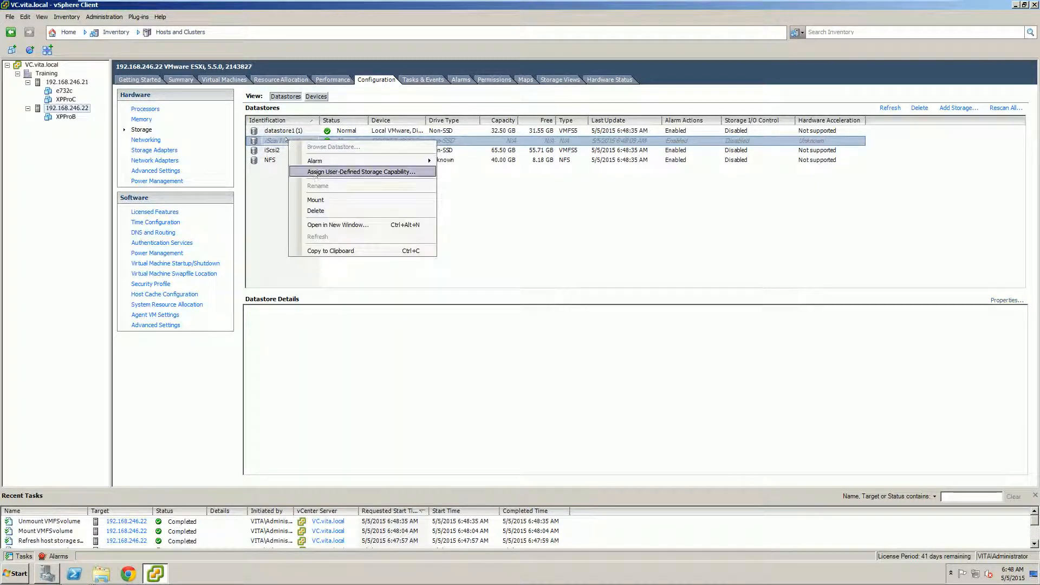
pyautogui.click(320, 198)
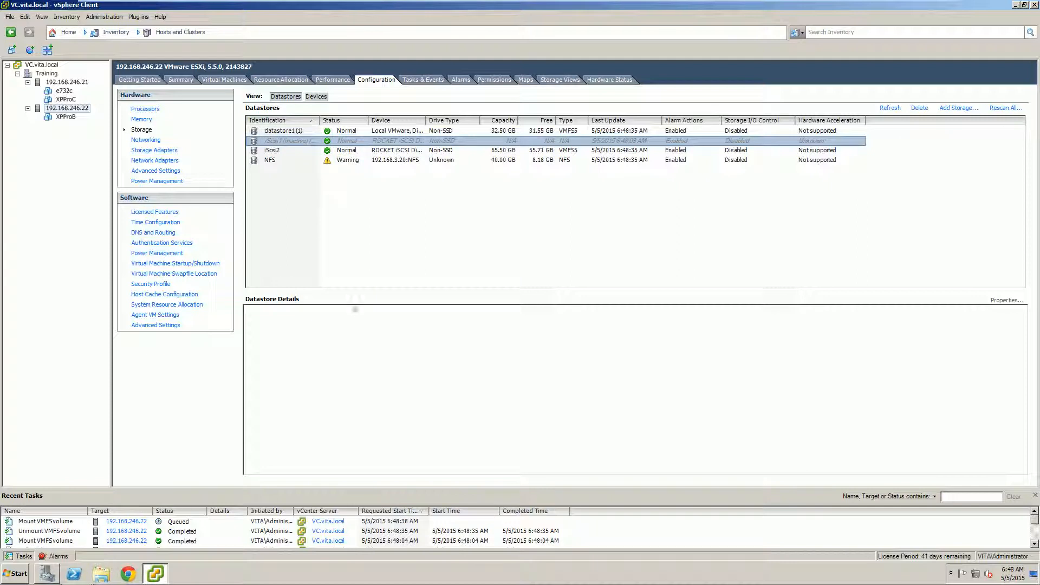
pyautogui.rightClick(278, 141)
pyautogui.click(324, 150)
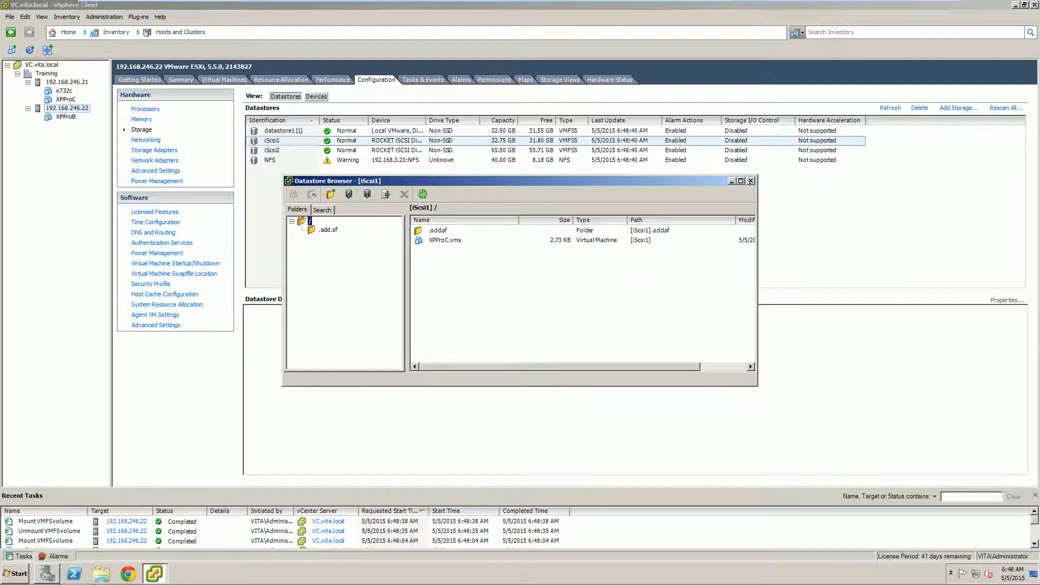
pyautogui.click(750, 180)
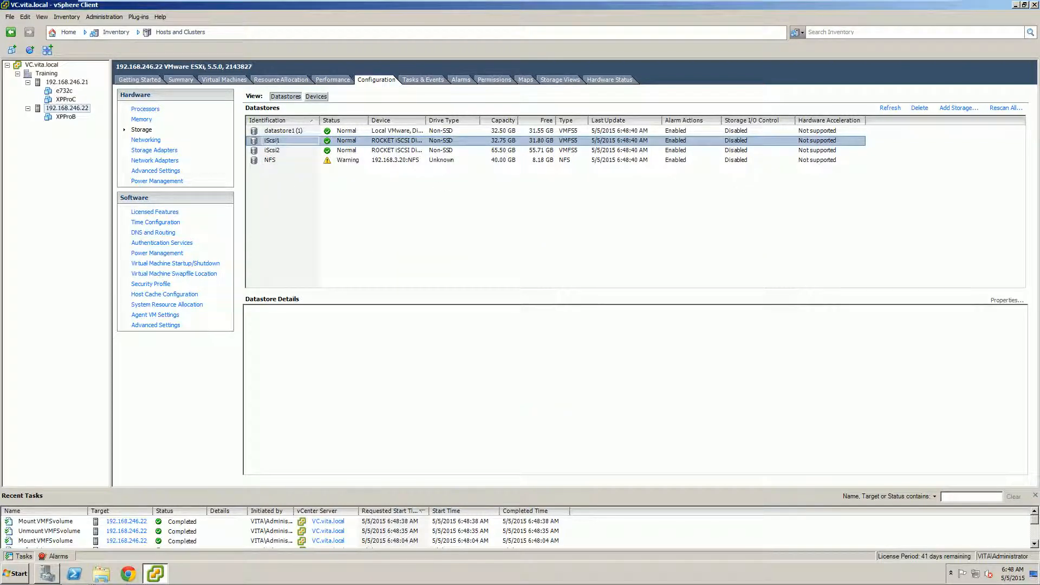
# - Delete the iScsi1 datastore from host 192.168.246.22 and confirm the deletion
pyautogui.click(278, 140)
pyautogui.press('Escape')
pyautogui.rightClick(277, 142)
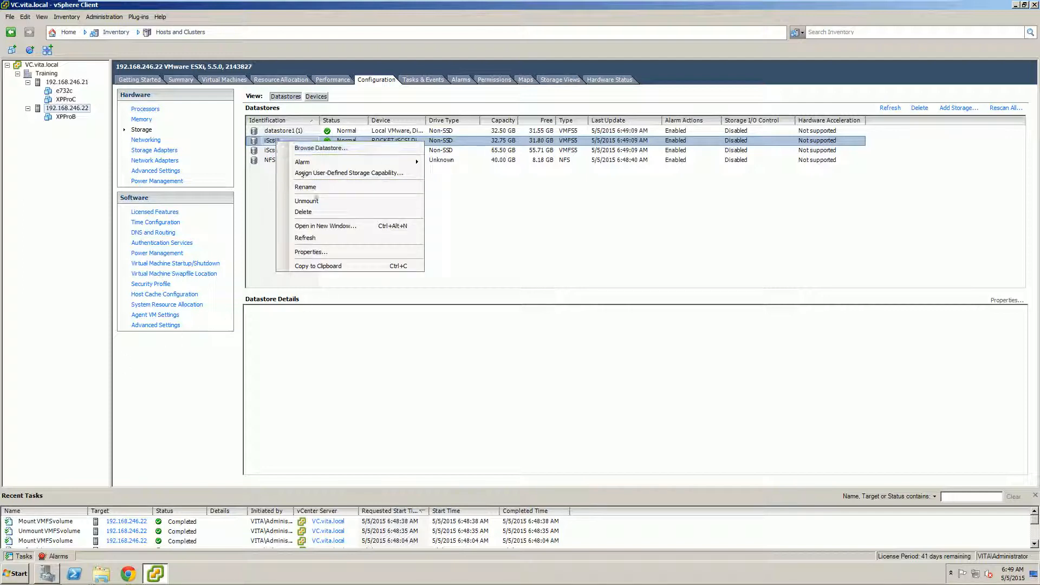
pyautogui.click(303, 212)
pyautogui.click(562, 320)
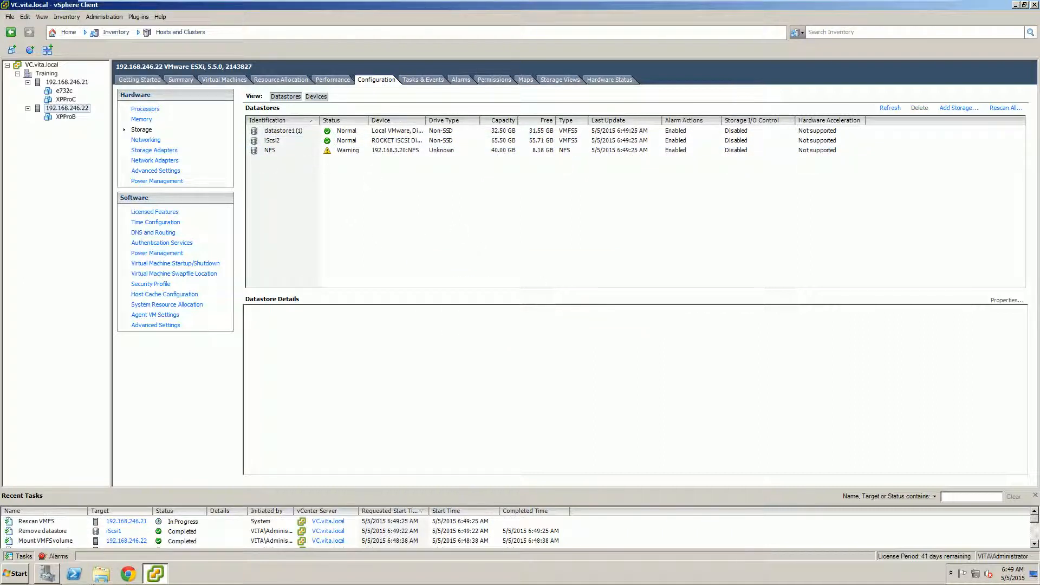
# - Refresh the storage of host 192.168.246.21 and start adding Disk/LUN storage on the 33 GB ROCKET iSCSI disk with VMFS-5
pyautogui.click(72, 83)
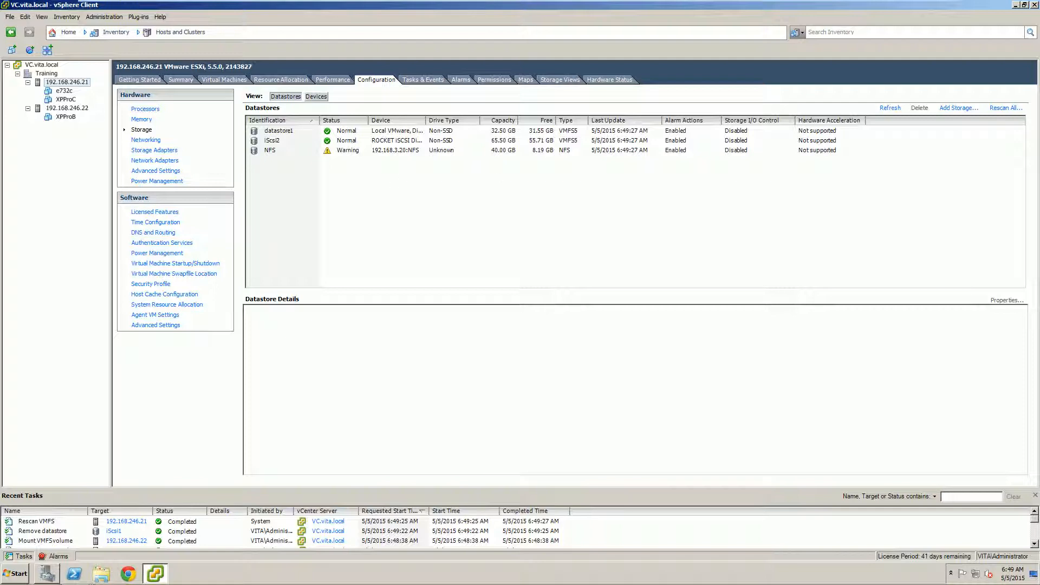
pyautogui.click(884, 108)
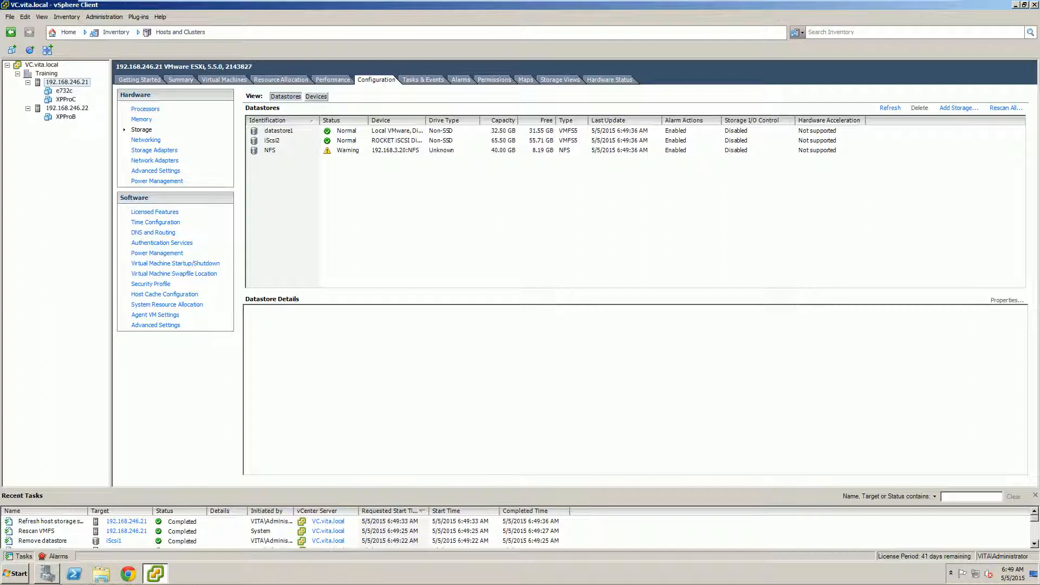
pyautogui.click(957, 108)
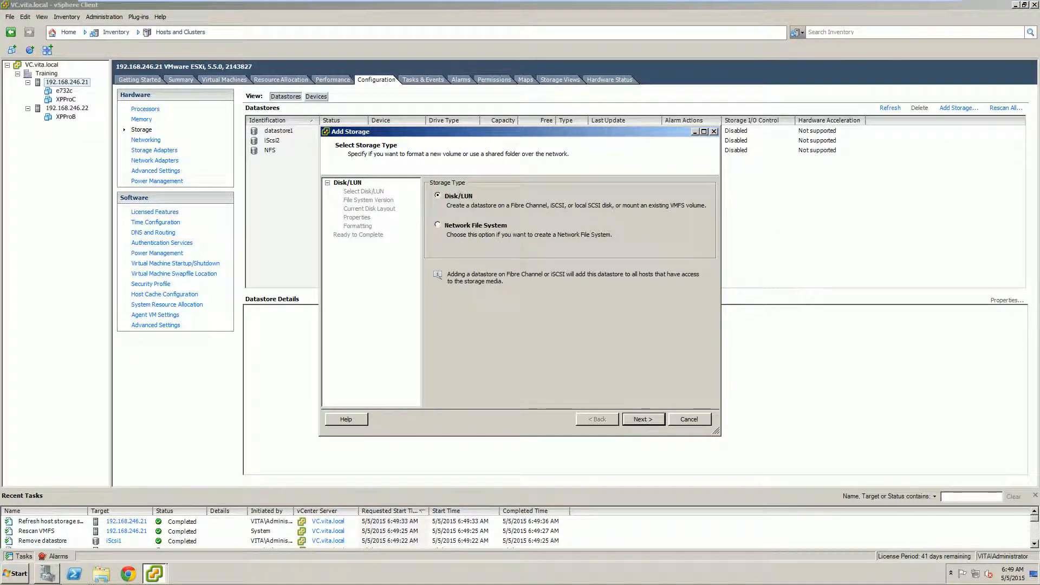
pyautogui.click(641, 419)
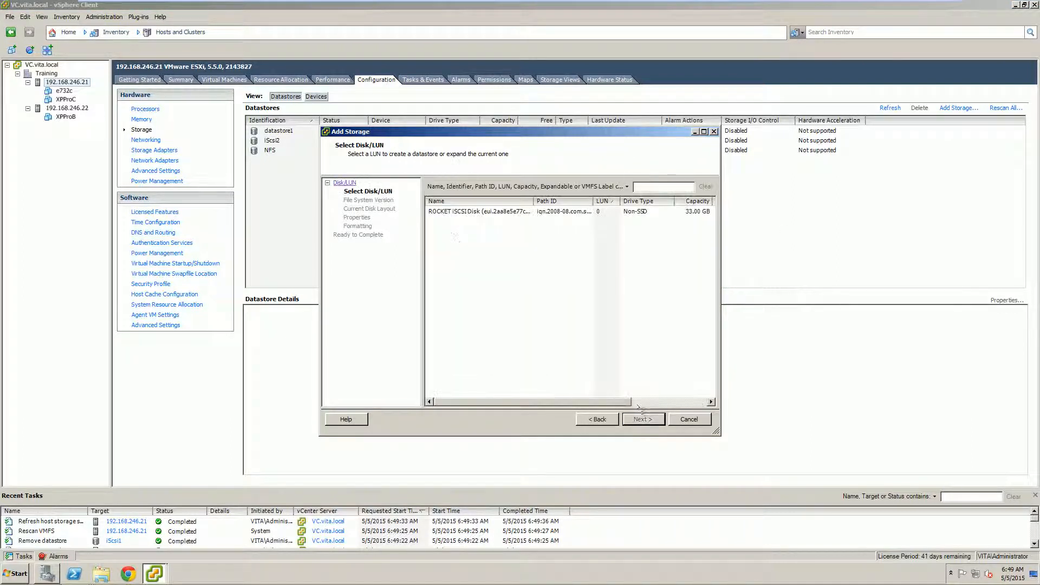
pyautogui.click(494, 212)
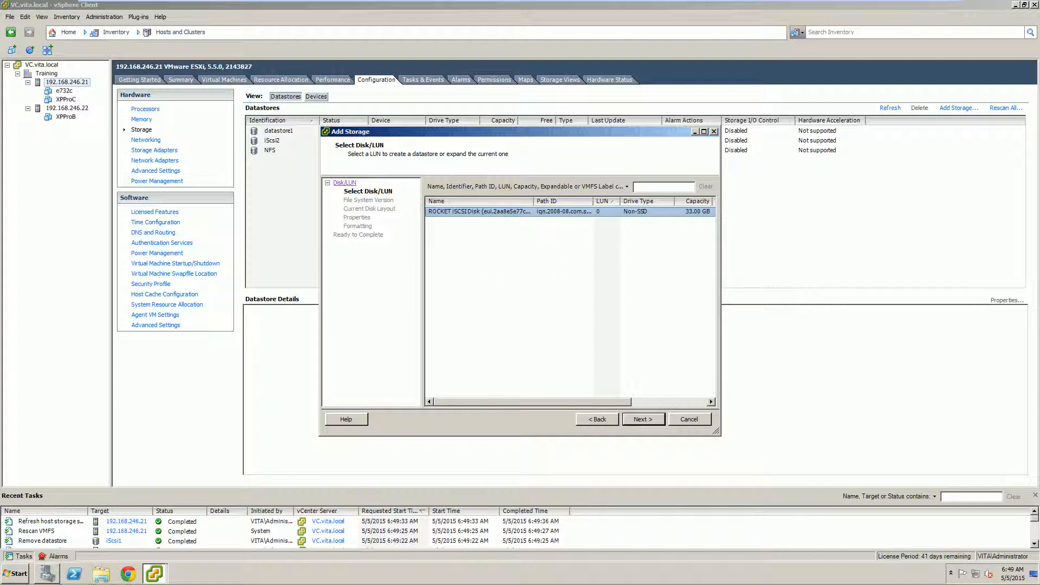
pyautogui.click(642, 418)
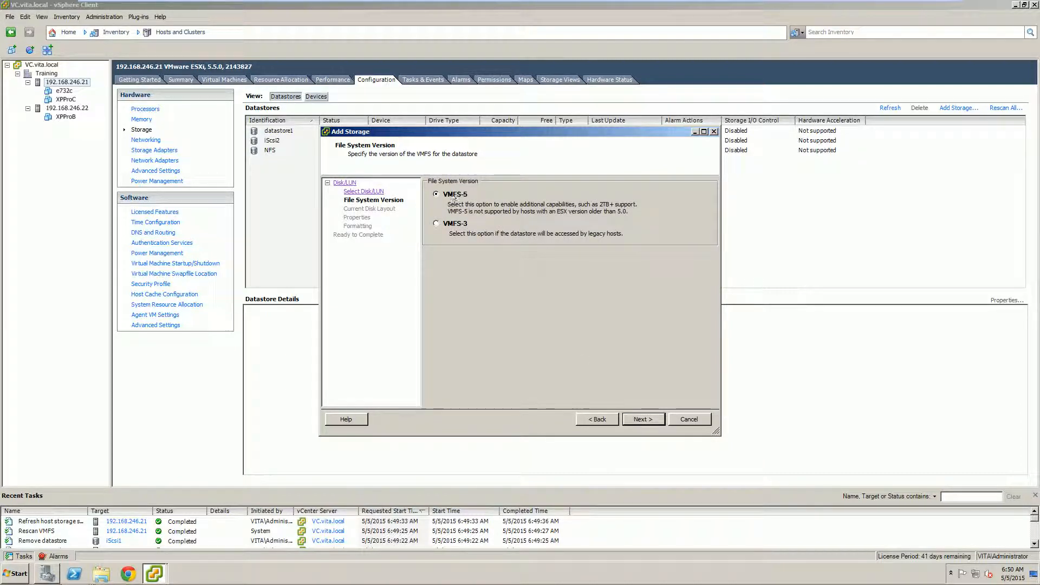
pyautogui.click(636, 416)
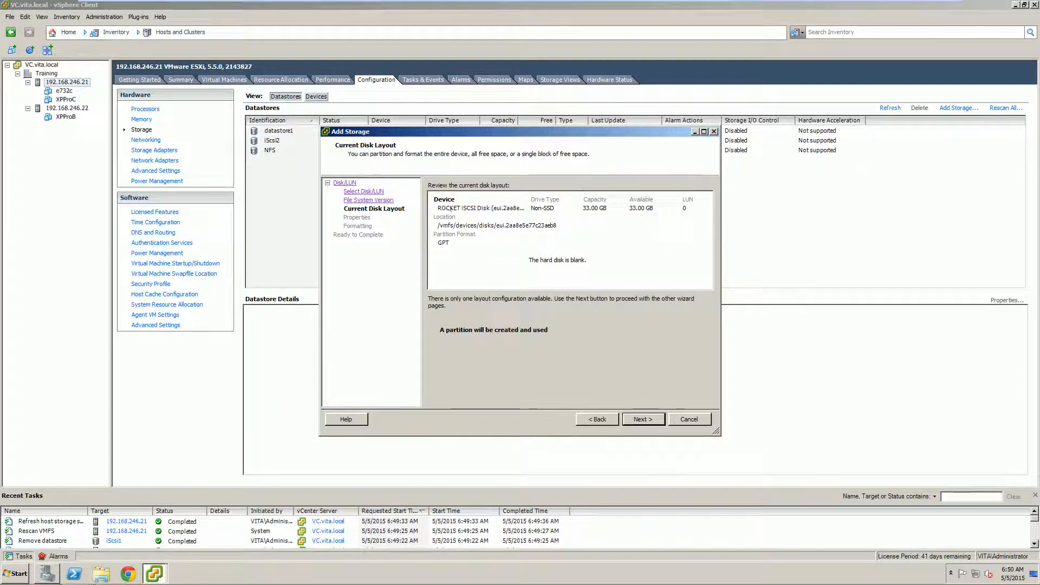
# - Accept the disk layout, name the new datastore iScsi1, use the maximum available space and finish creating it
pyautogui.click(640, 419)
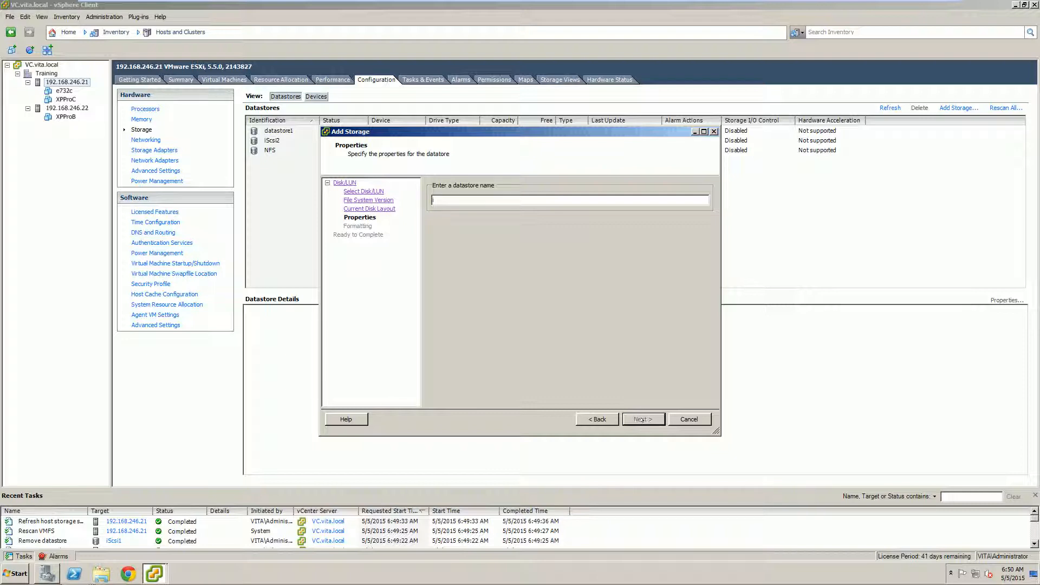
pyautogui.write('iScsi1')
pyautogui.click(642, 418)
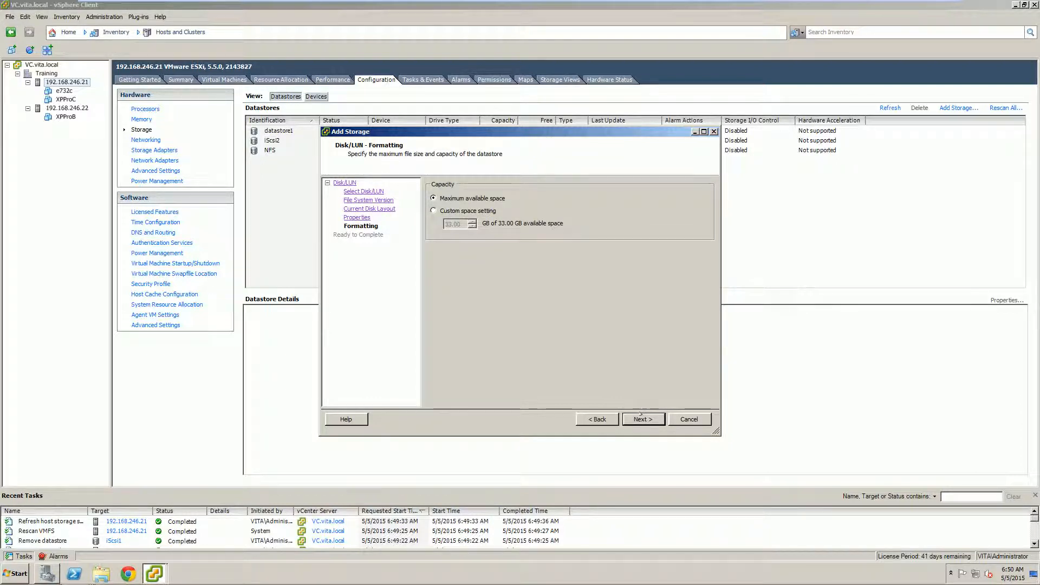
pyautogui.click(640, 416)
pyautogui.click(641, 417)
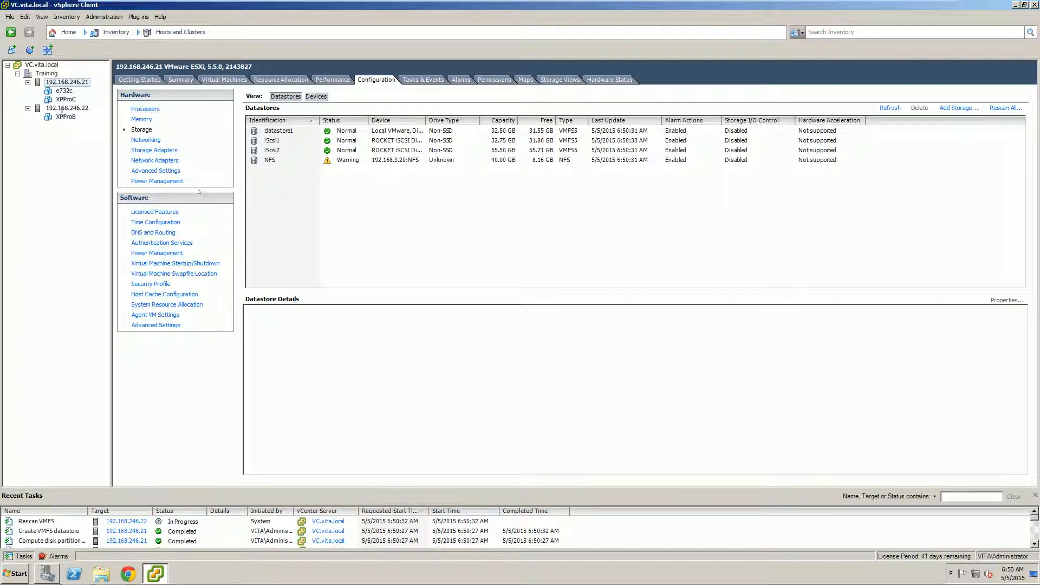
# - Widen the datastore name column on host 192.168.246.22 and try to mount the inactive iScsi1 datastore
pyautogui.click(70, 108)
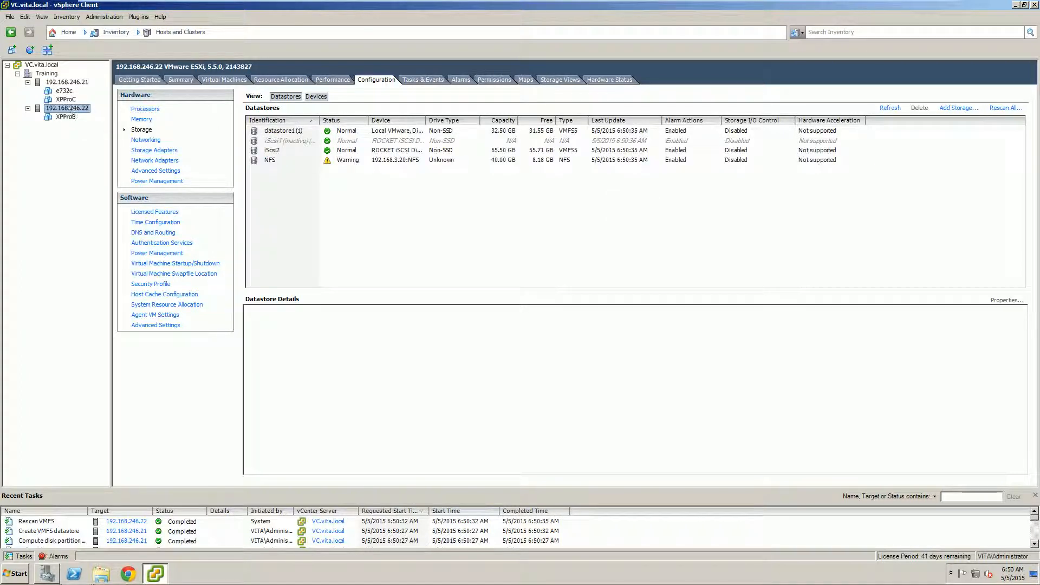
pyautogui.doubleClick(316, 120)
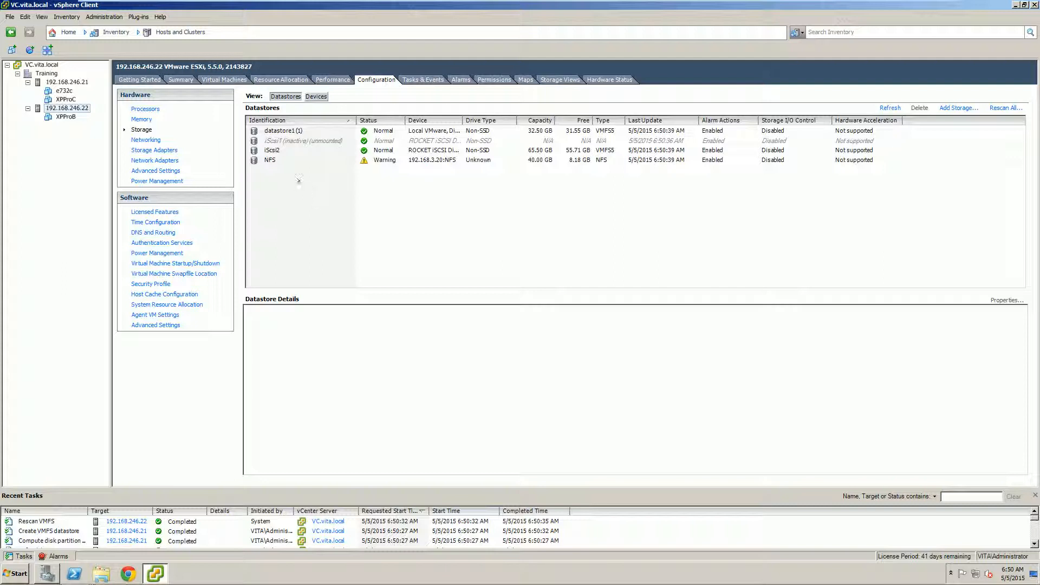
pyautogui.click(285, 140)
pyautogui.rightClick(286, 140)
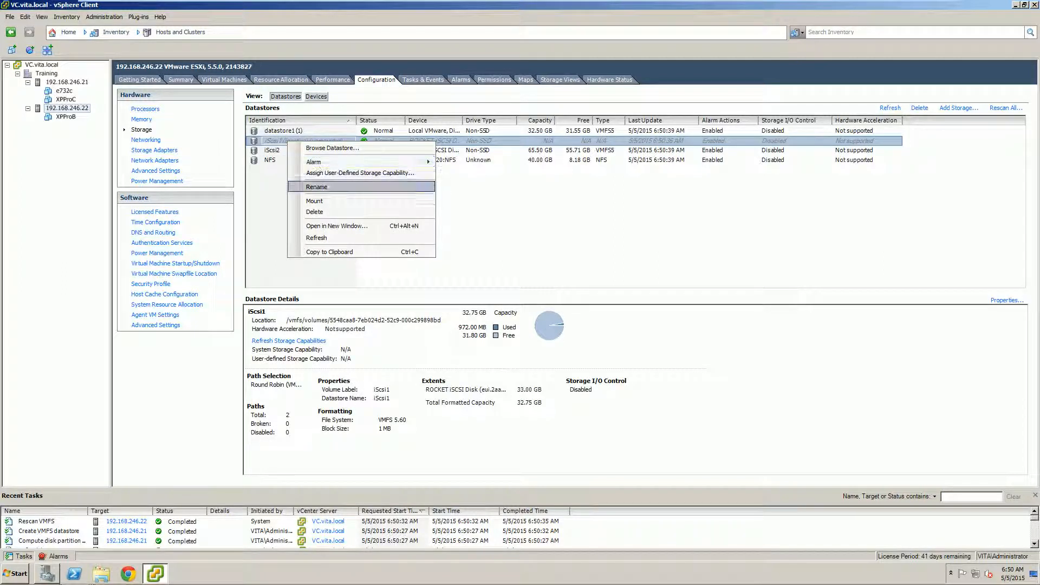
pyautogui.click(320, 200)
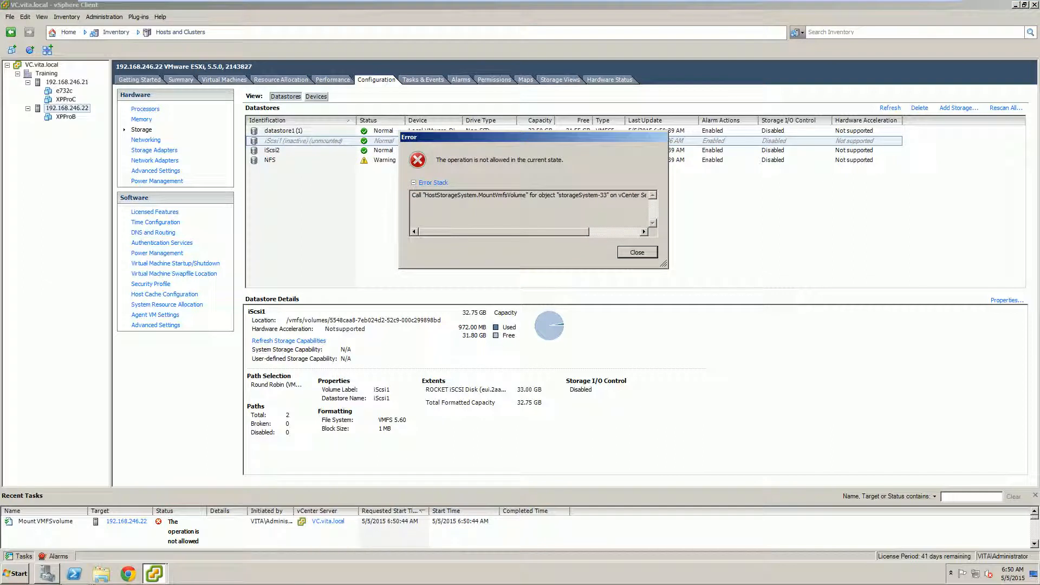
pyautogui.click(629, 253)
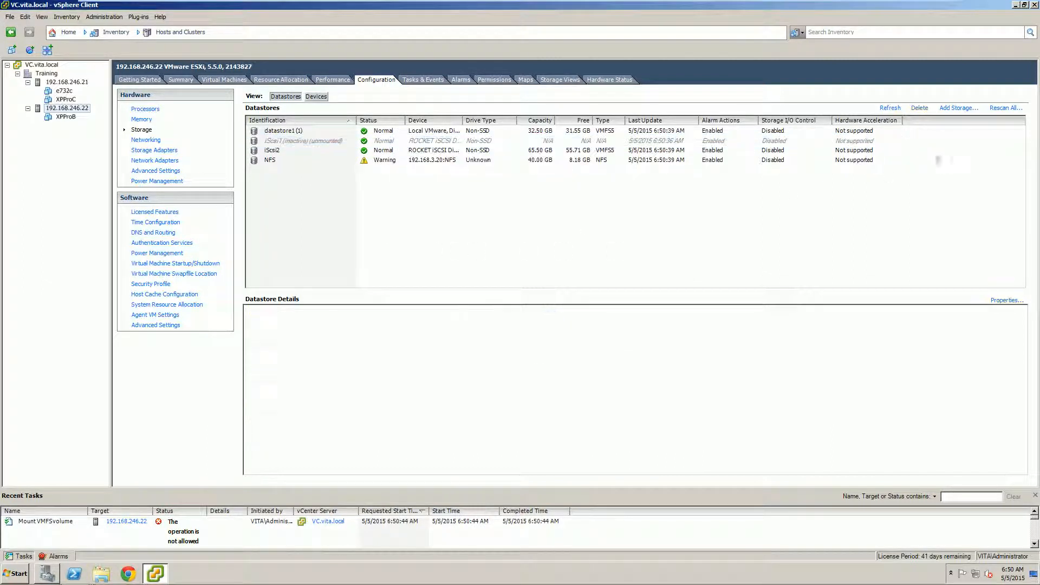
# - Refresh the storage of host 192.168.246.22 and browse the root folder of the recreated iScsi1 datastore
pyautogui.click(890, 109)
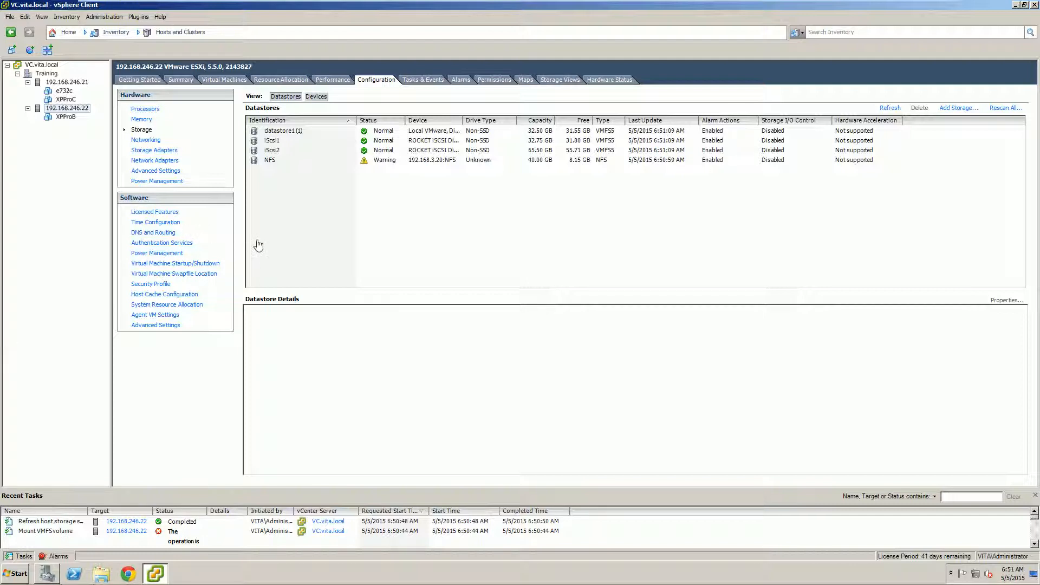
pyautogui.click(275, 140)
pyautogui.rightClick(279, 140)
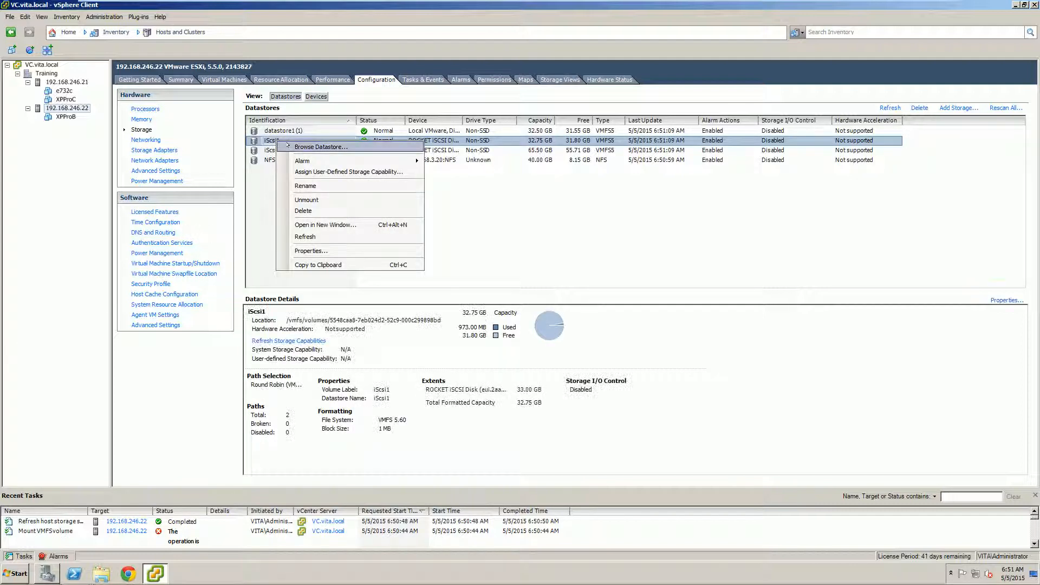
pyautogui.click(314, 144)
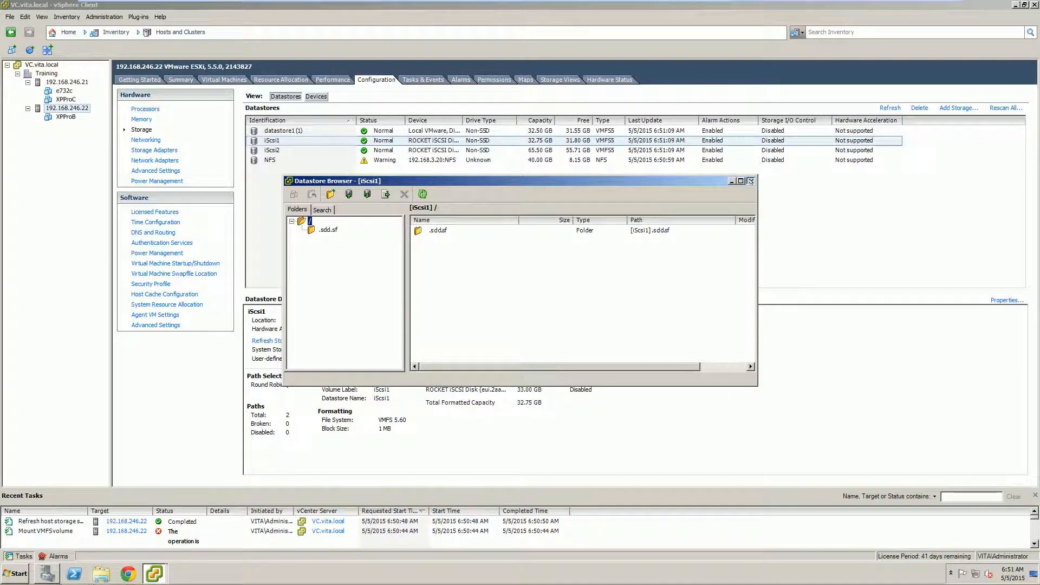
pyautogui.click(750, 181)
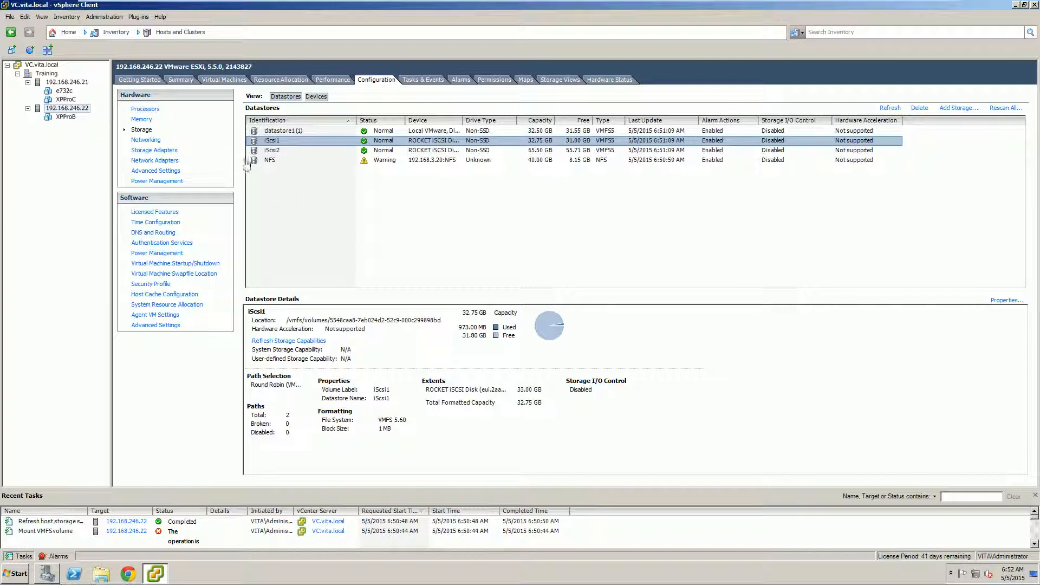
# - Change CD/DVD drive 1 of the e732c virtual machine from the datastore ISO file to Host Device and save the settings
pyautogui.click(271, 161)
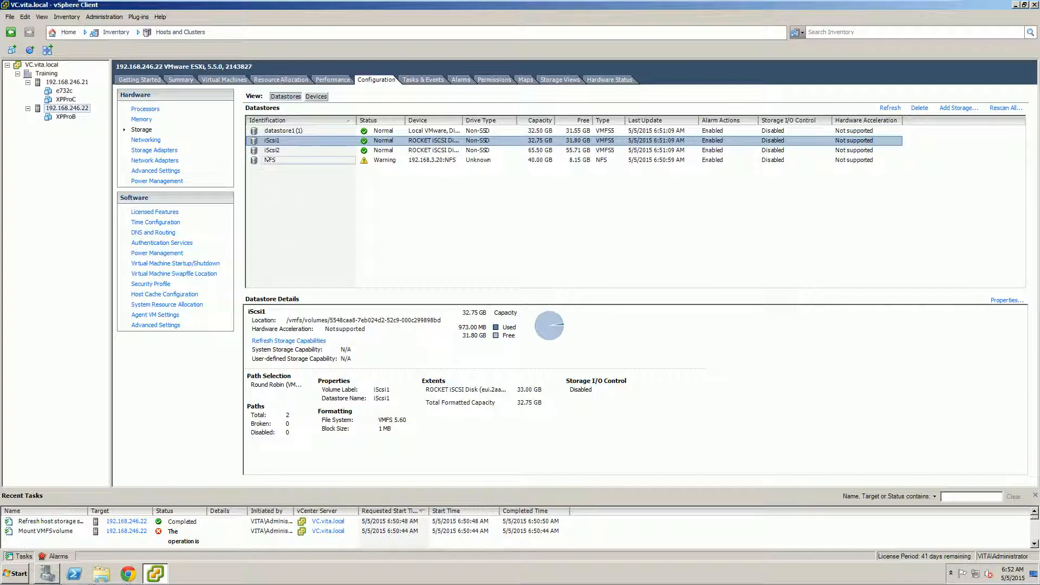
pyautogui.click(64, 91)
pyautogui.rightClick(68, 91)
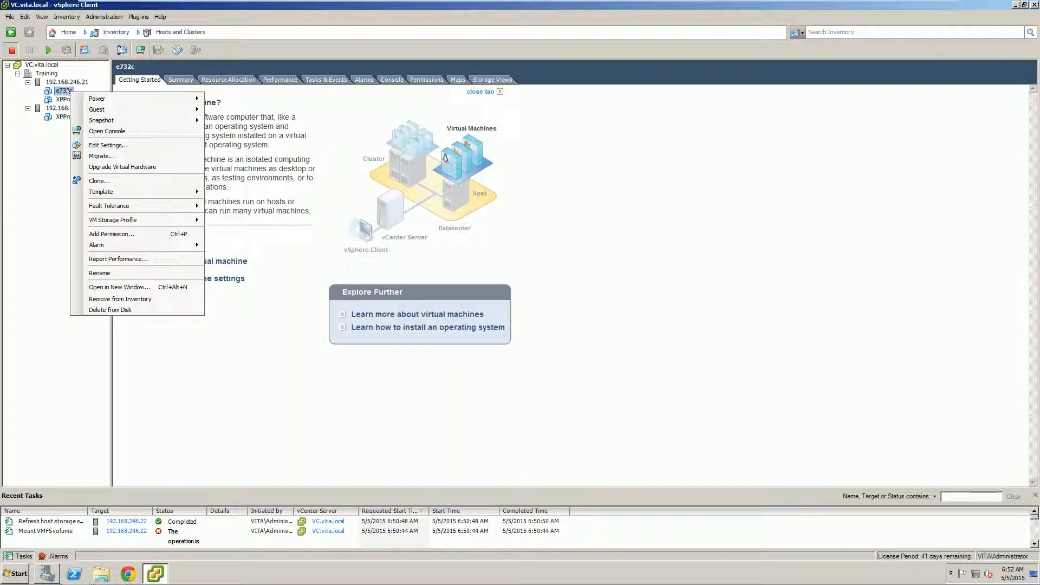
pyautogui.click(105, 145)
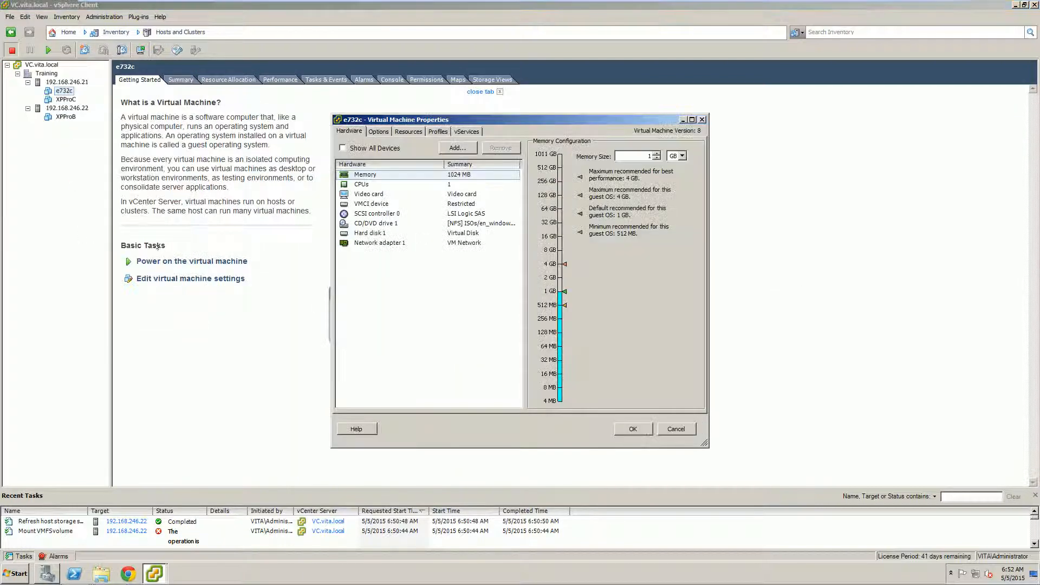
pyautogui.click(385, 222)
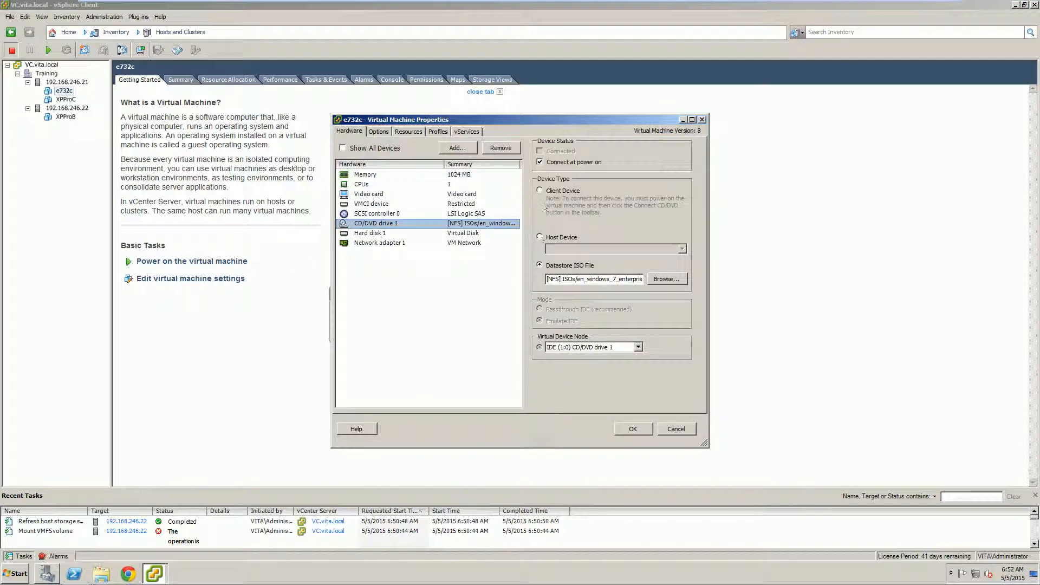
pyautogui.click(540, 236)
pyautogui.click(632, 428)
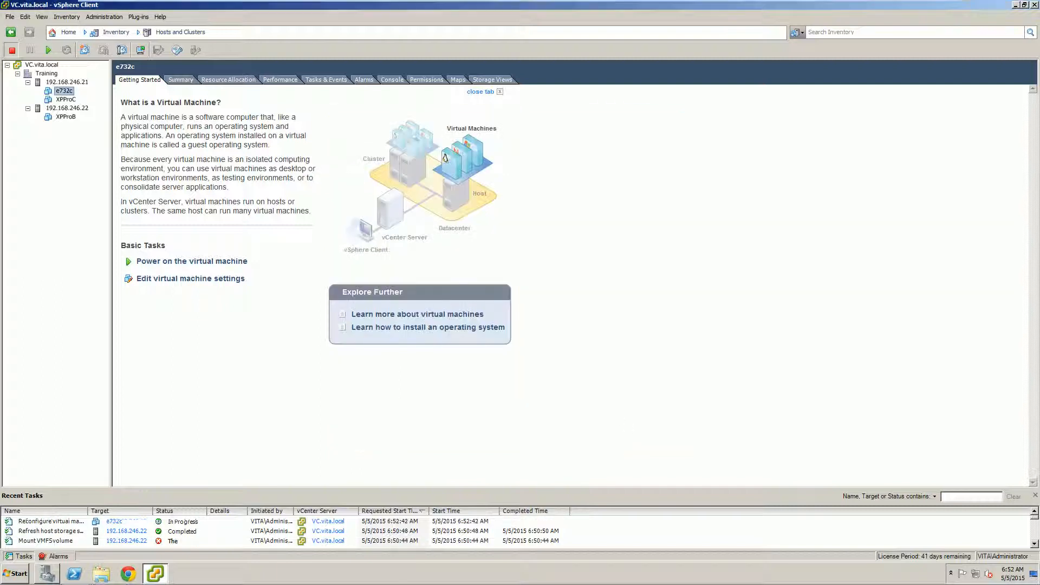
# - Change CD/DVD drive 1 of the XPProC virtual machine from the datastore ISO file to Host Device and save the settings
pyautogui.rightClick(65, 100)
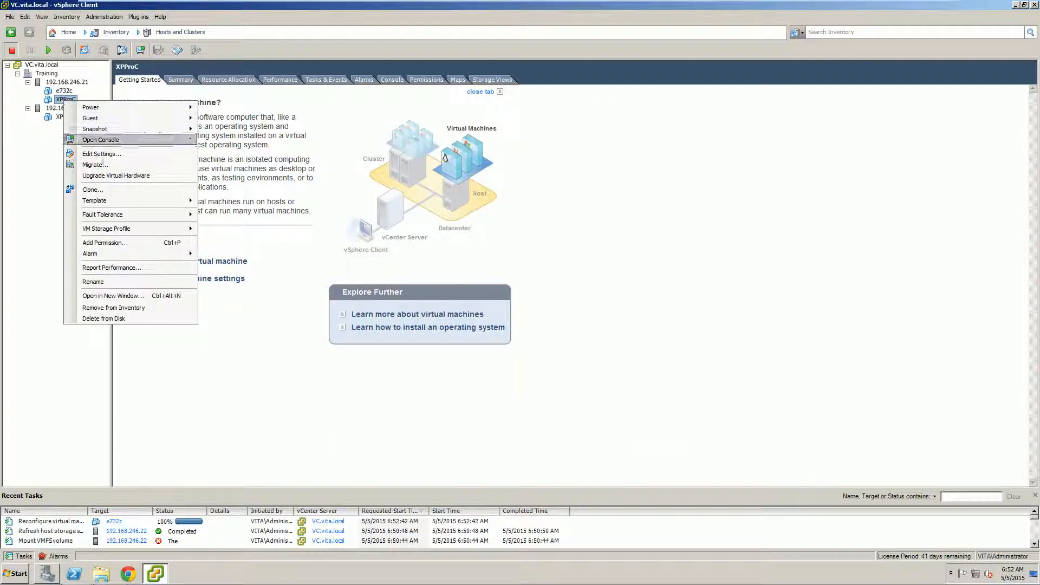
pyautogui.click(102, 154)
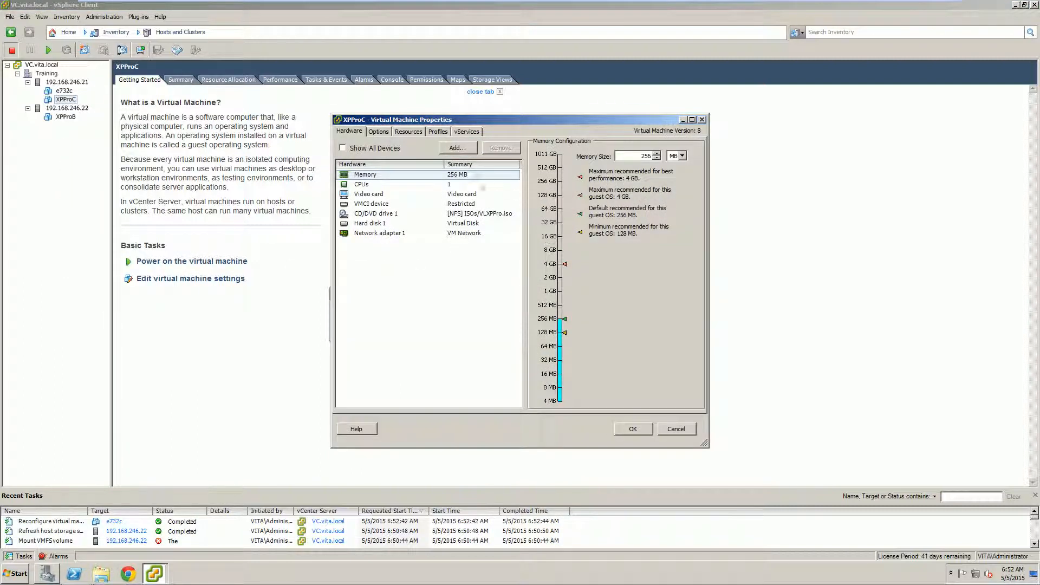
pyautogui.click(385, 213)
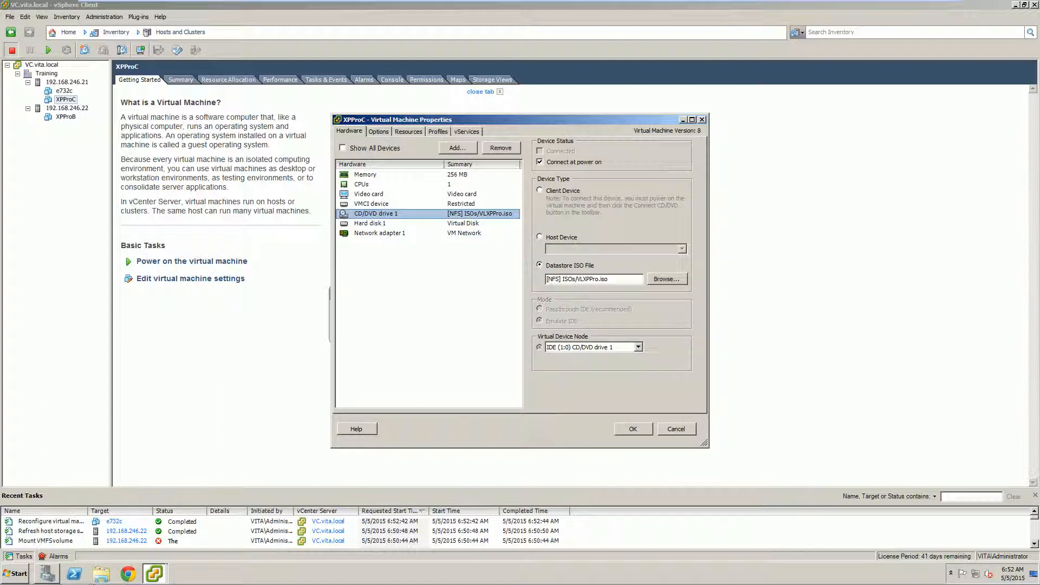
pyautogui.click(540, 236)
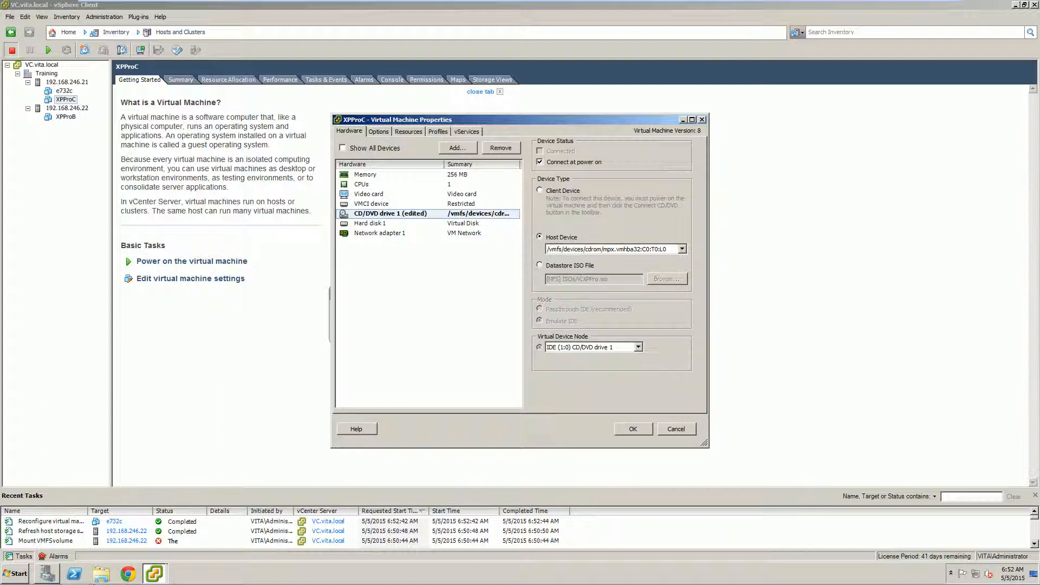
pyautogui.click(629, 429)
# - Switch CD/DVD drive 1 of the XPProB virtual machine from Client Device to Host Device and save the settings
pyautogui.rightClick(65, 116)
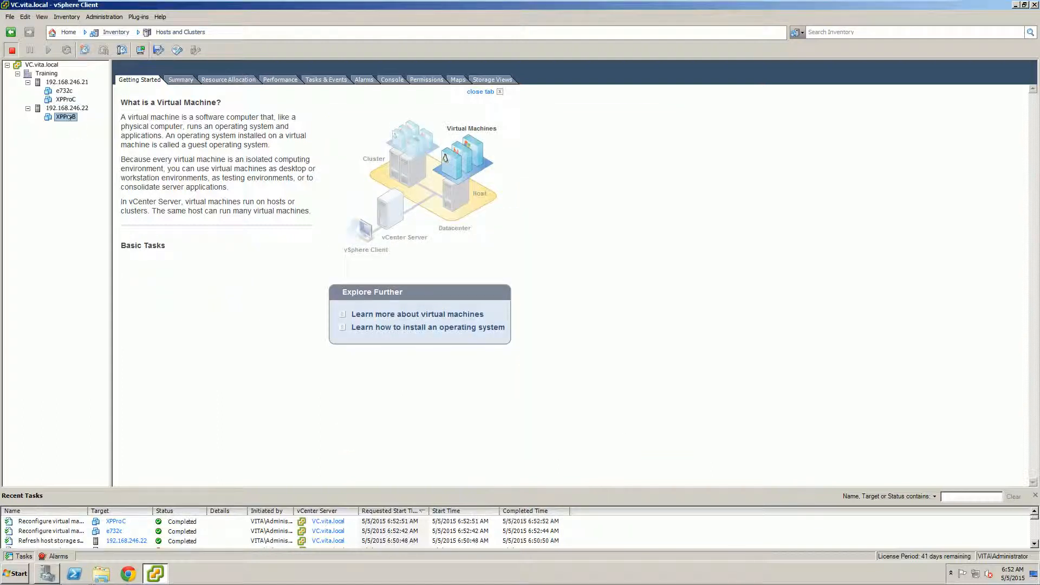
pyautogui.click(108, 171)
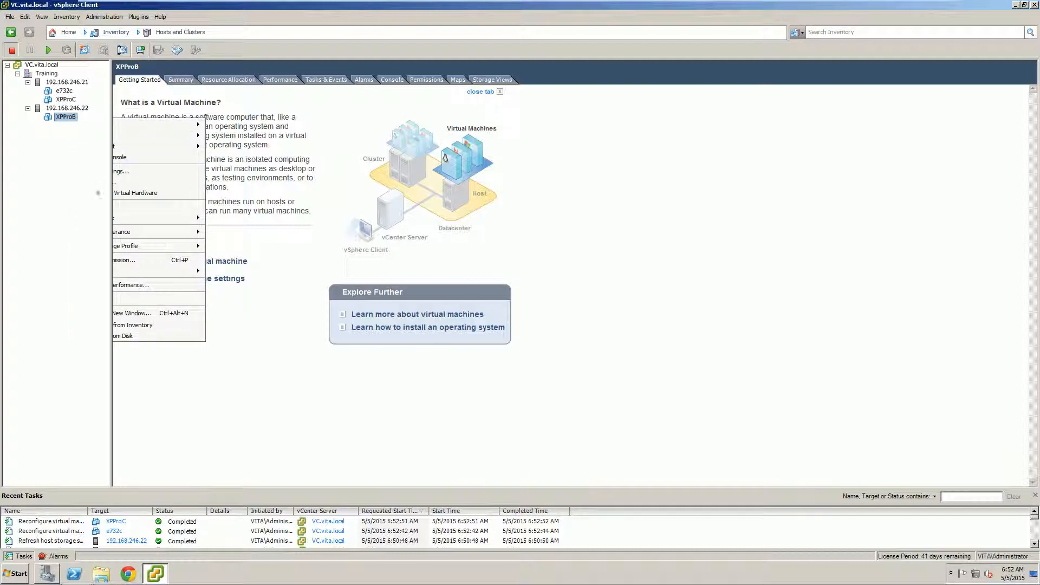
pyautogui.click(368, 213)
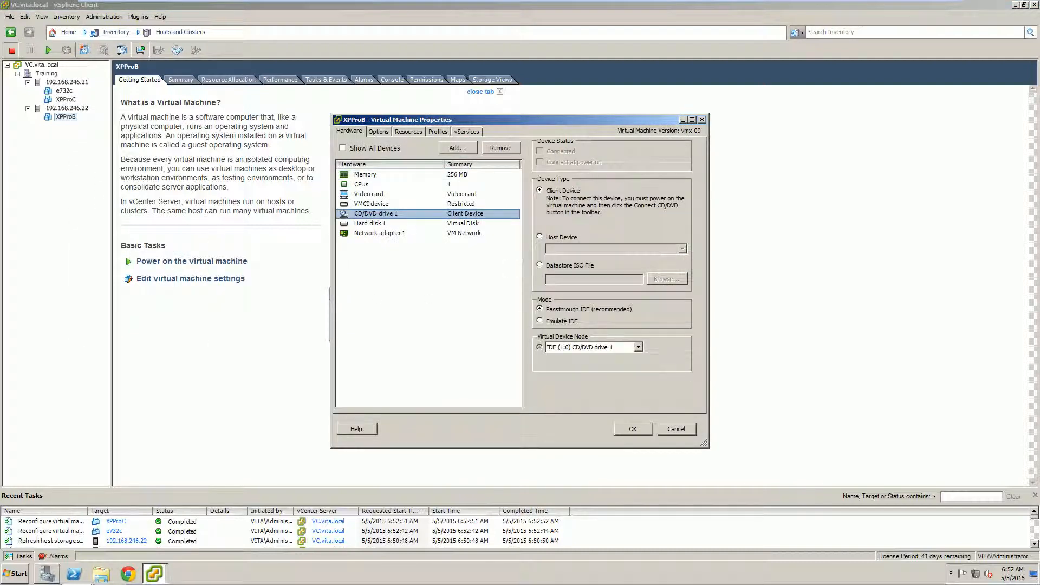
pyautogui.click(540, 237)
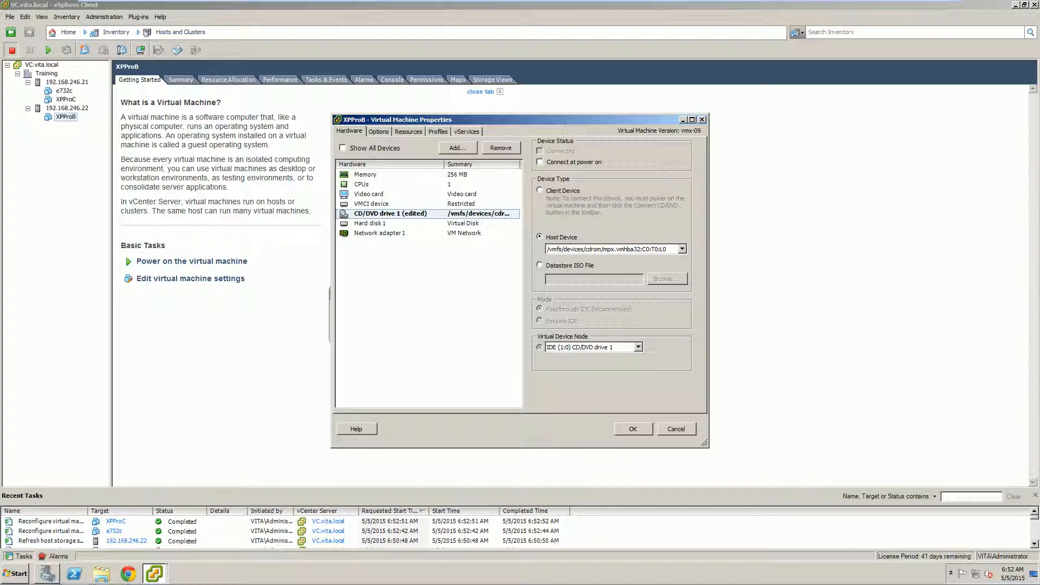
pyautogui.click(618, 428)
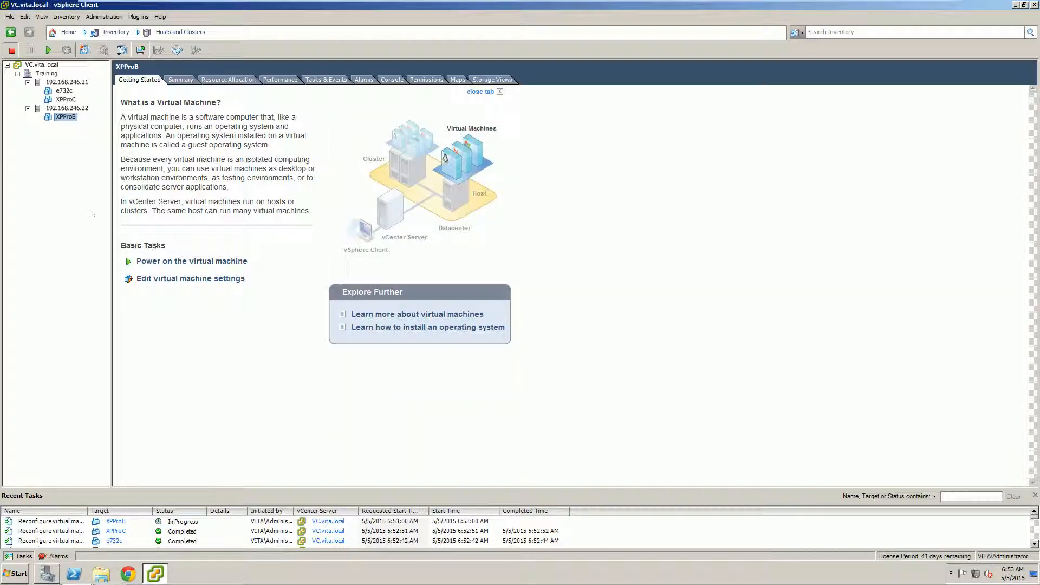
# - Unmount the NFS datastore from host 192.168.246.21 and confirm its removal
pyautogui.click(50, 82)
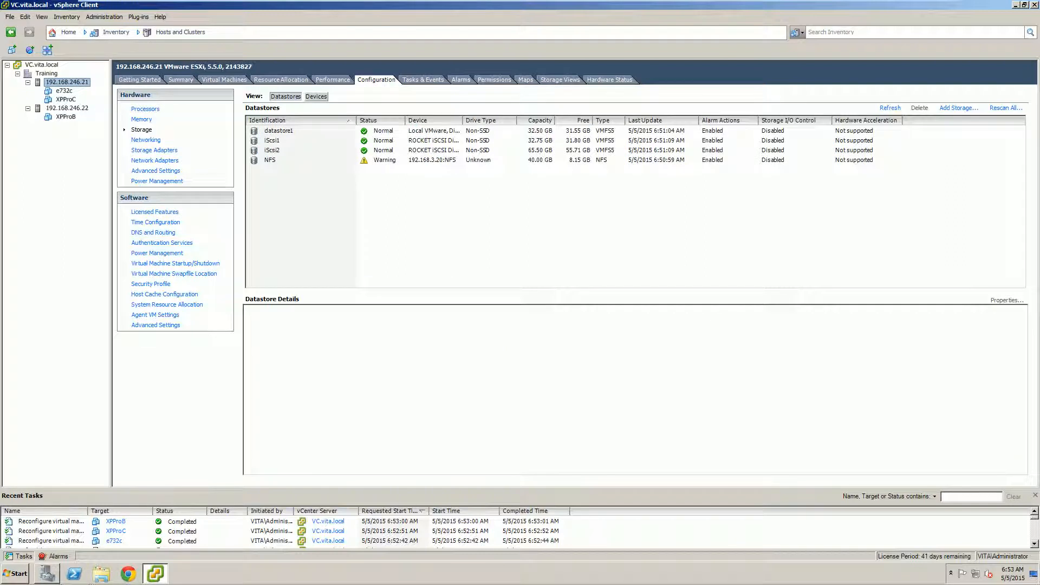
pyautogui.click(270, 160)
pyautogui.rightClick(273, 159)
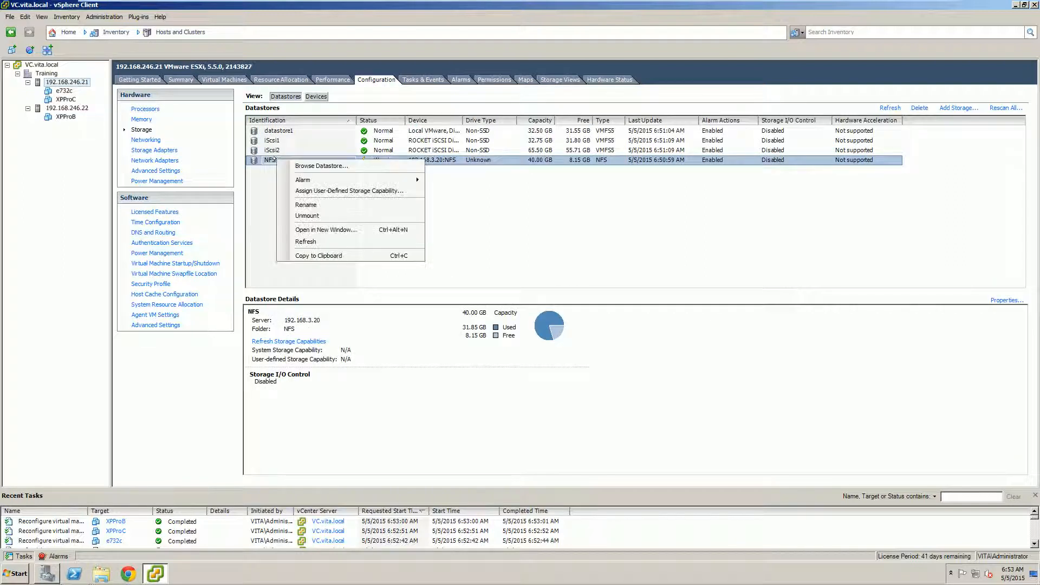
pyautogui.click(305, 216)
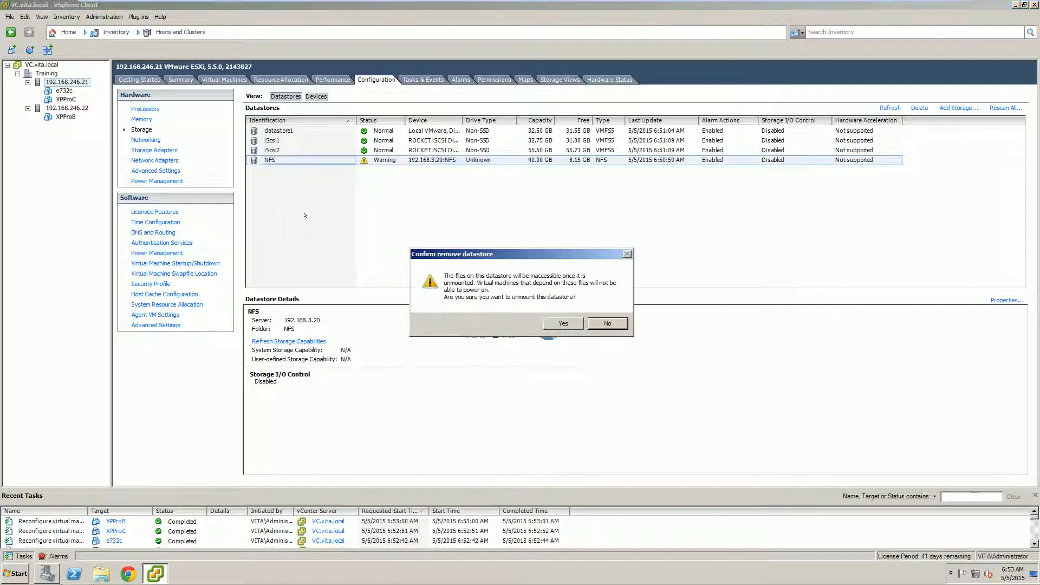
pyautogui.click(547, 323)
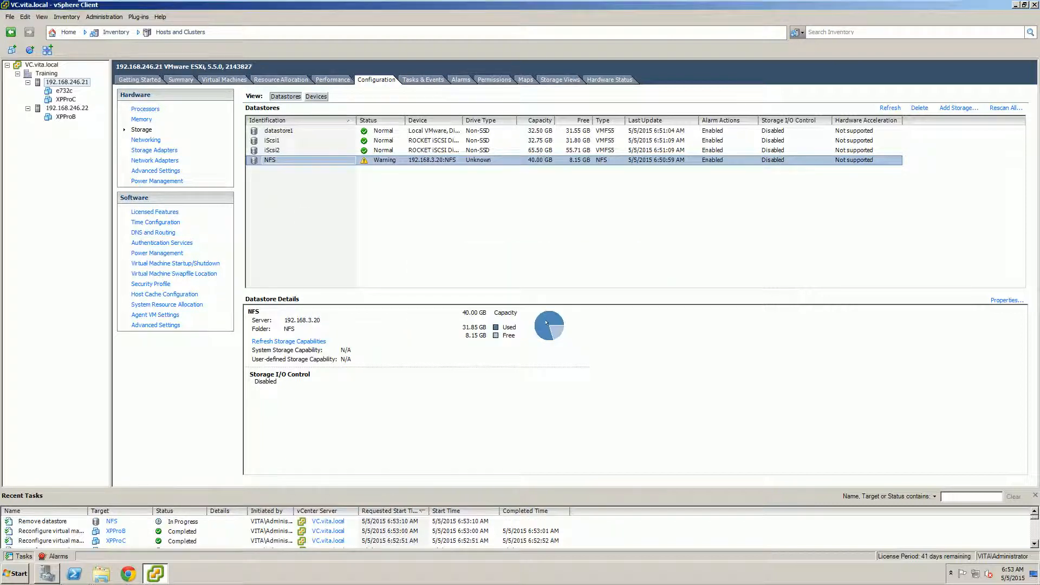
# - Refresh the storage of host 192.168.246.22, unmount its NFS datastore with confirmation and refresh the datastore list
pyautogui.click(70, 108)
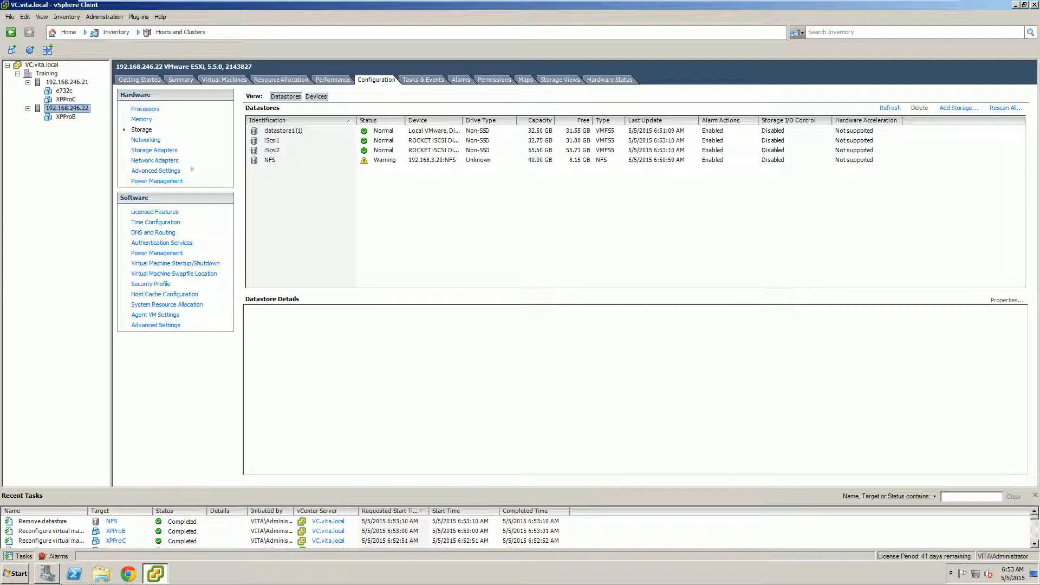
pyautogui.click(881, 106)
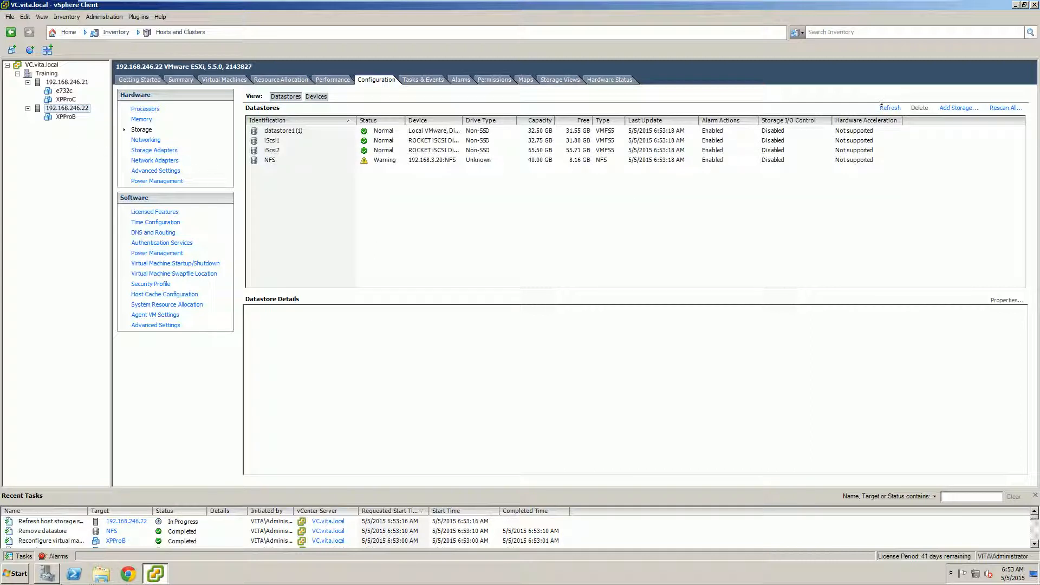
pyautogui.click(282, 160)
pyautogui.rightClick(283, 161)
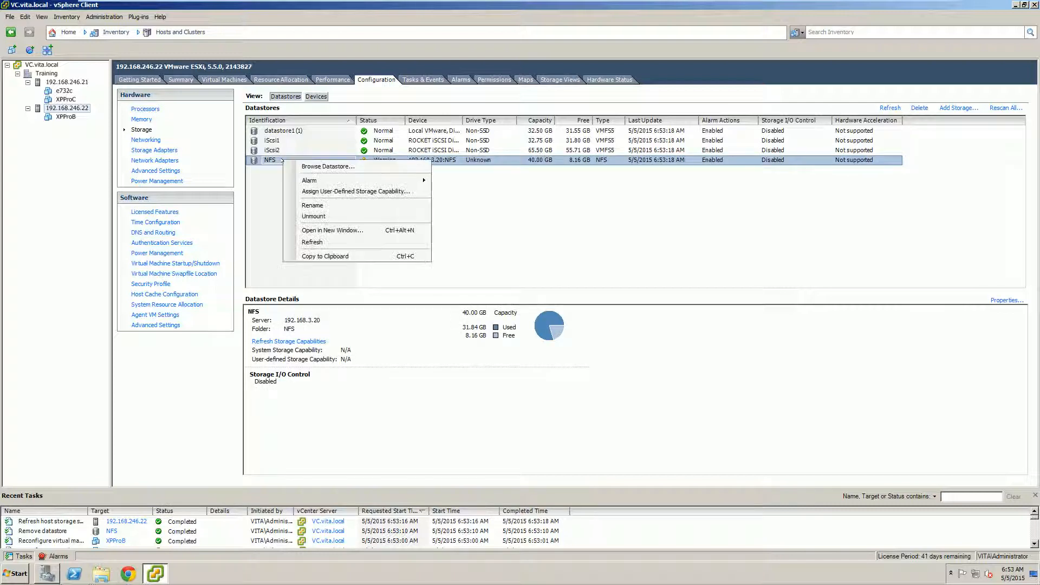
pyautogui.click(312, 216)
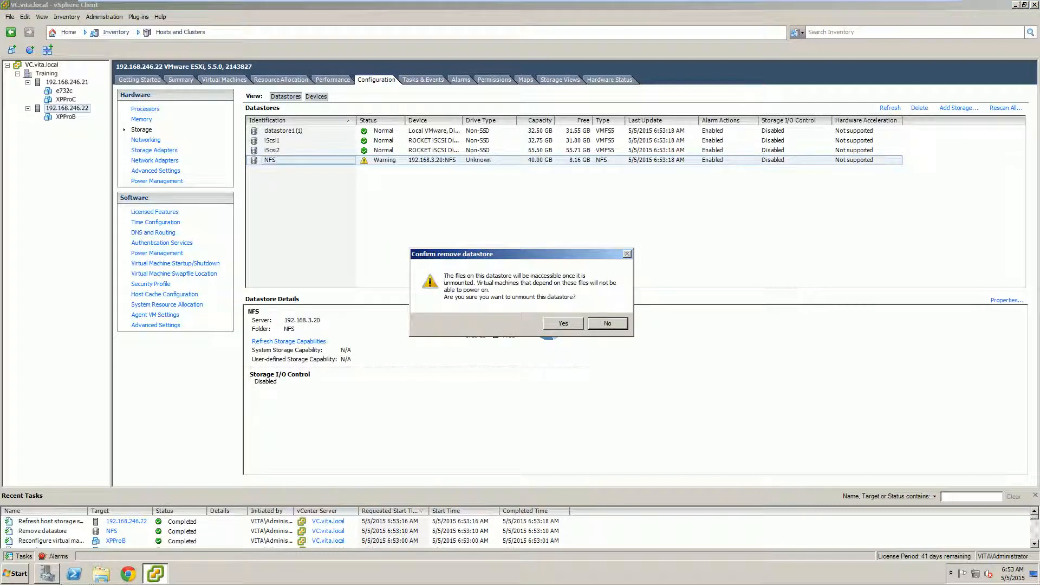
pyautogui.click(547, 324)
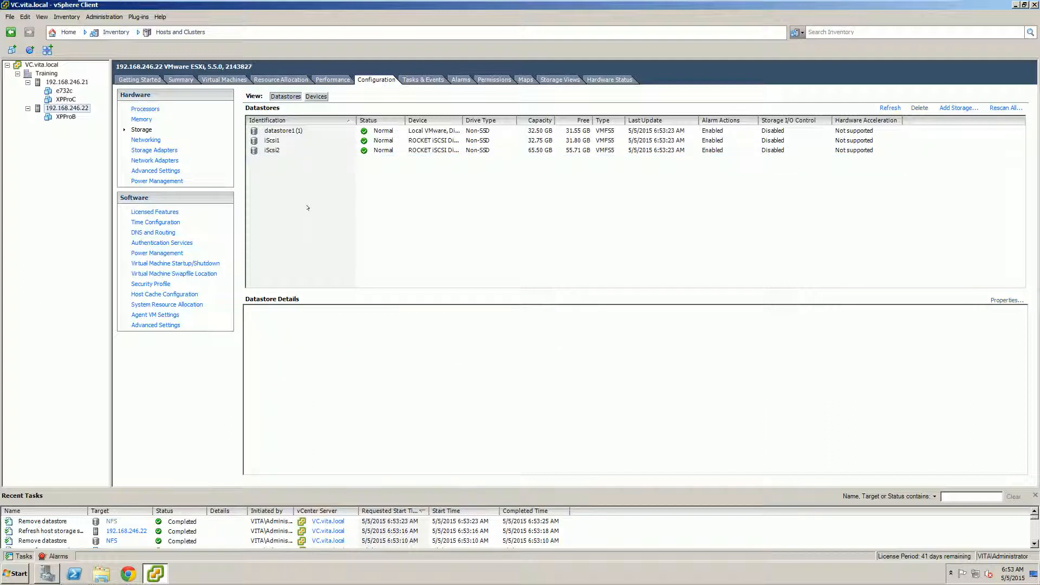
pyautogui.rightClick(307, 207)
pyautogui.click(325, 213)
# - Rescan host 192.168.246.21 for new storage devices and new VMFS volumes
pyautogui.click(81, 82)
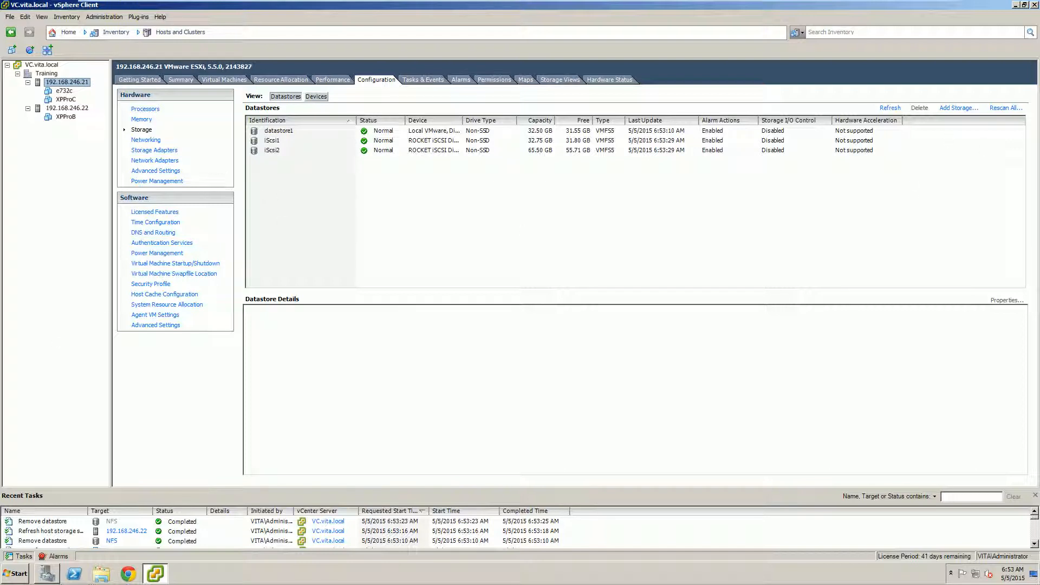
pyautogui.click(993, 106)
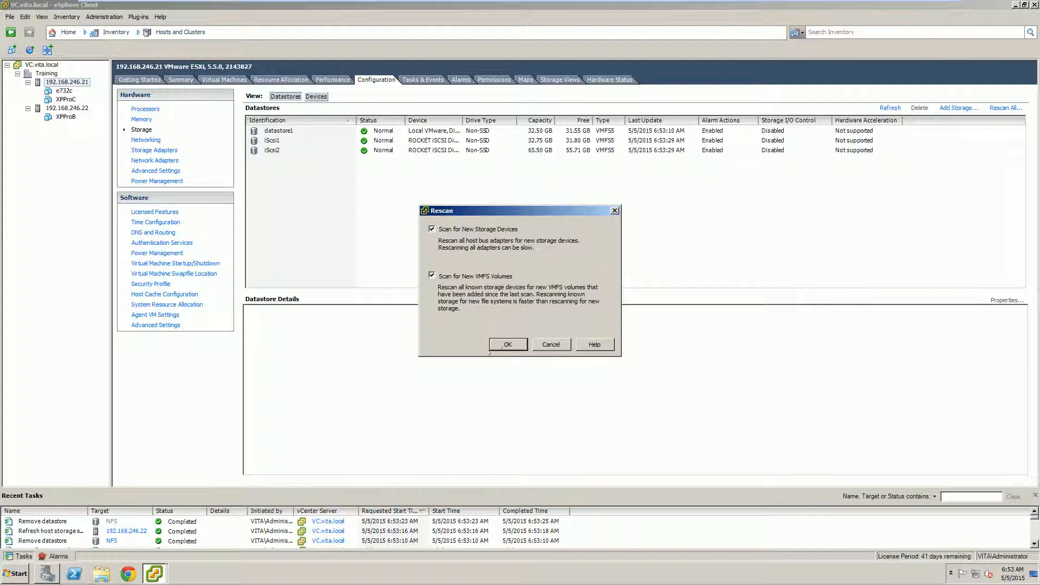
pyautogui.click(504, 343)
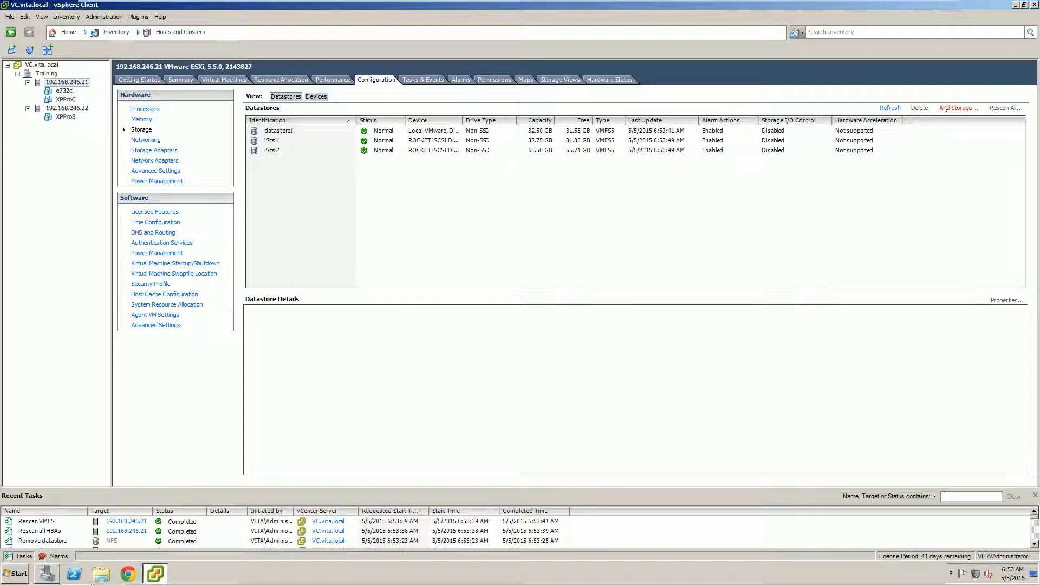
# - Add a Network File System datastore named NFS to host 192.168.246.21, using server 192.168.3.20 and folder NFS
pyautogui.click(945, 108)
pyautogui.click(466, 224)
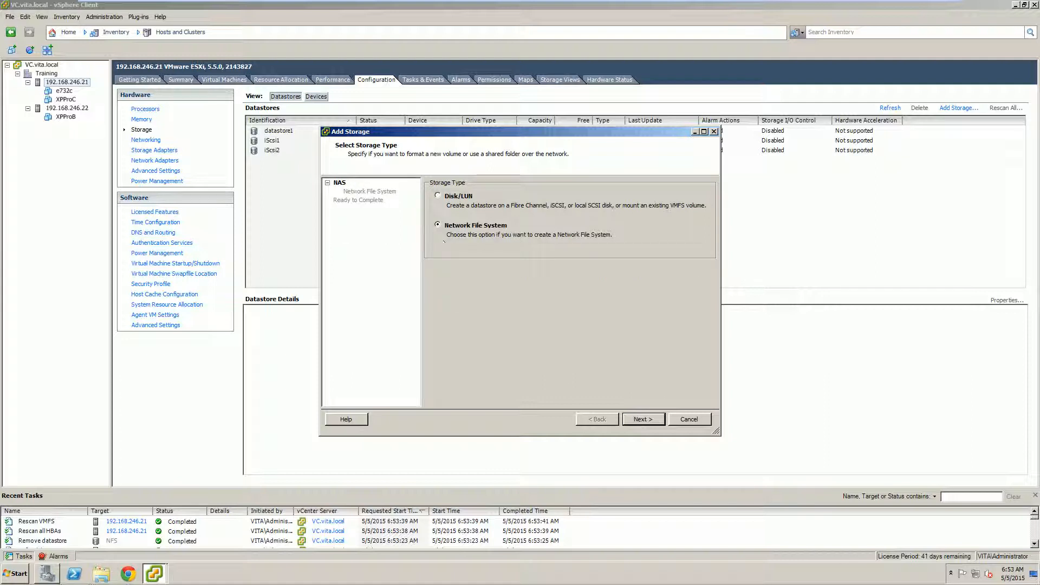
pyautogui.click(642, 419)
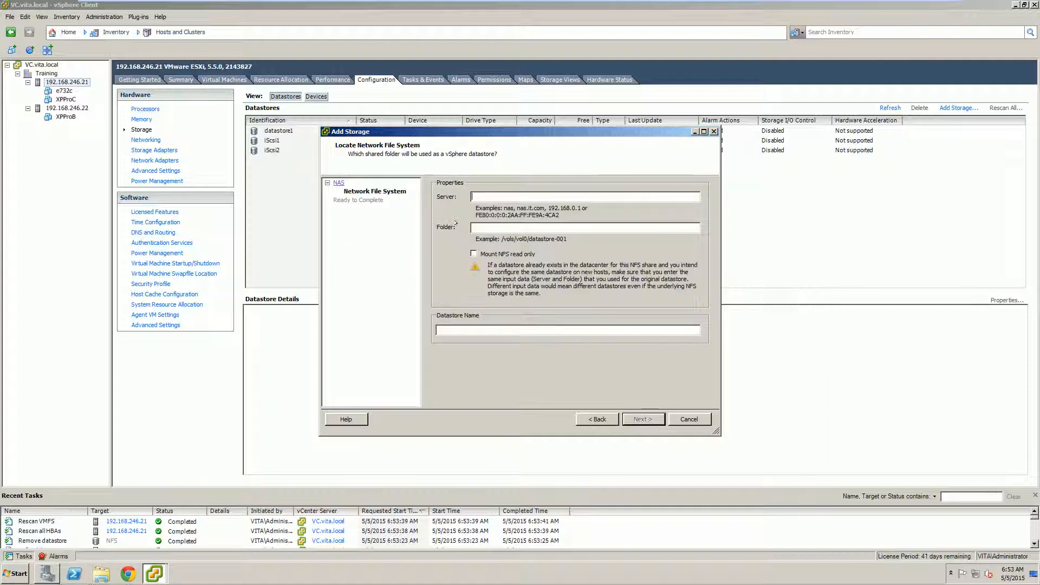
pyautogui.write('192.168.3.20')
pyautogui.press('Tab')
pyautogui.write('NFS')
pyautogui.click(471, 329)
pyautogui.write('NFS')
pyautogui.hotkey('shift', 'Home')
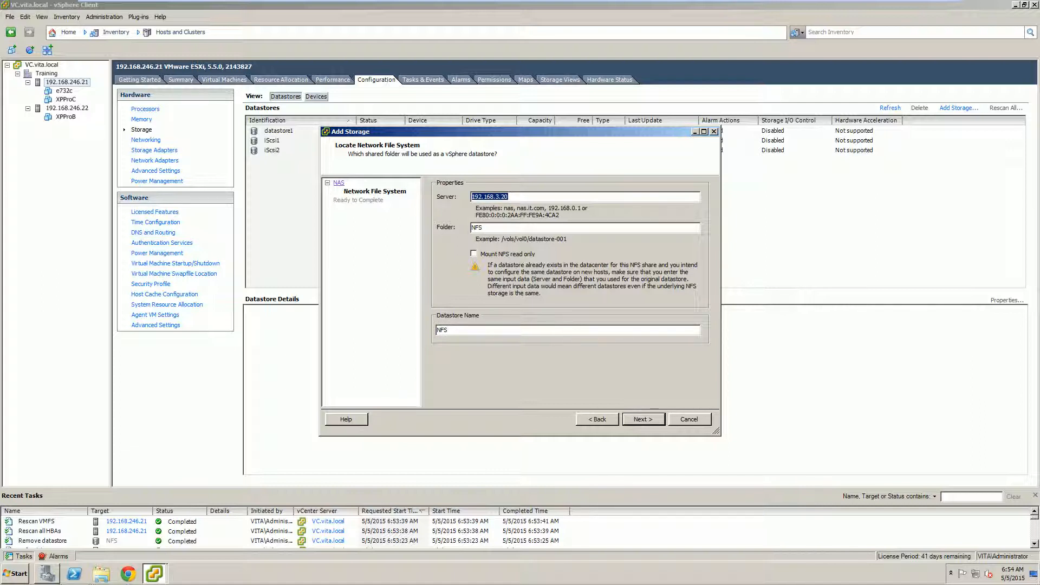
pyautogui.click(639, 423)
pyautogui.click(640, 419)
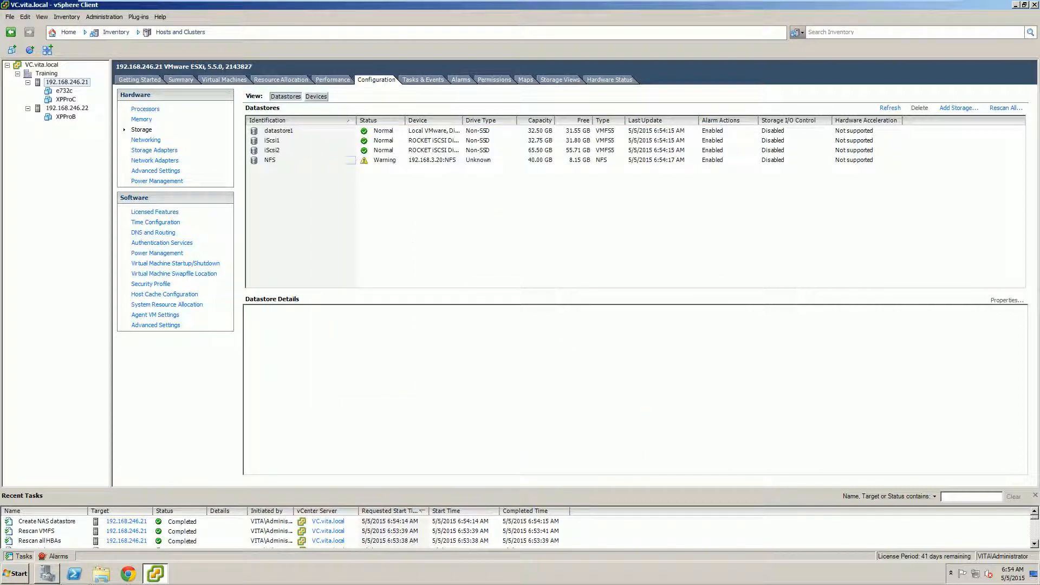
# - Browse the re-added NFS datastore on host 192.168.246.21 and close the browser window
pyautogui.rightClick(282, 160)
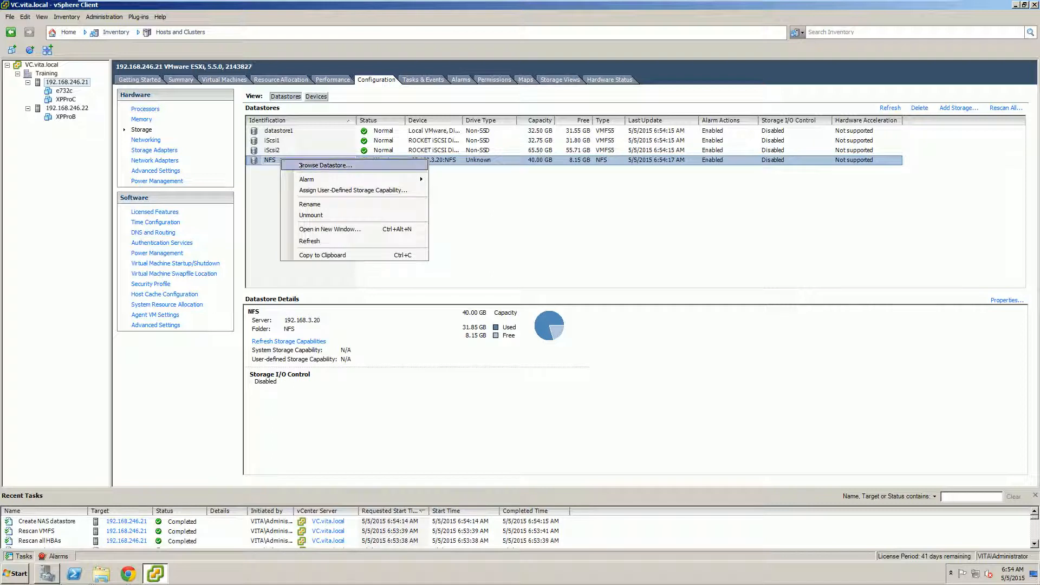
pyautogui.click(325, 165)
pyautogui.click(751, 180)
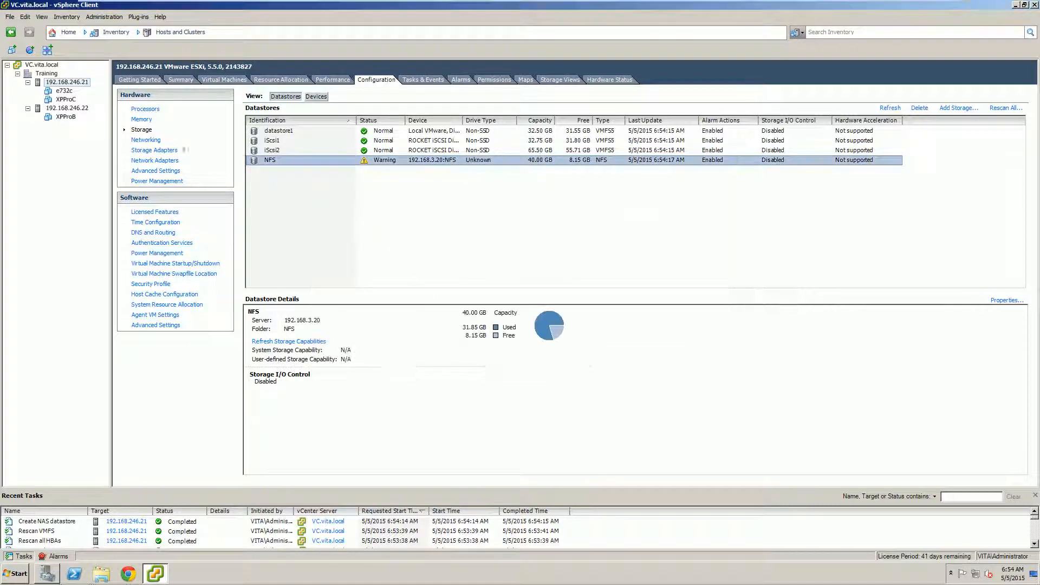
# - Refresh the datastore list of host 192.168.246.22 to check for the NFS datastore
pyautogui.click(66, 108)
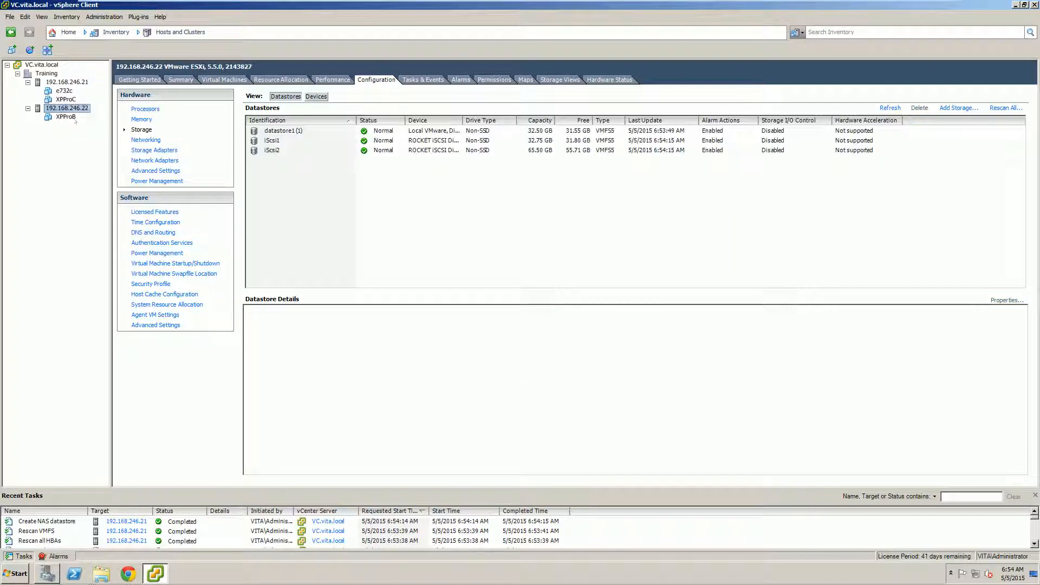
pyautogui.rightClick(302, 191)
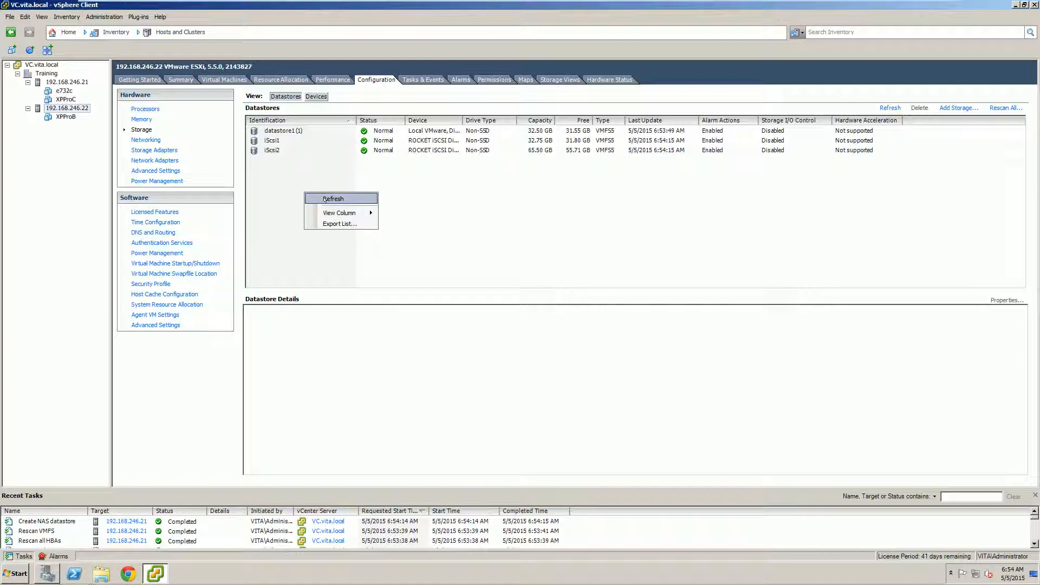
pyautogui.click(315, 202)
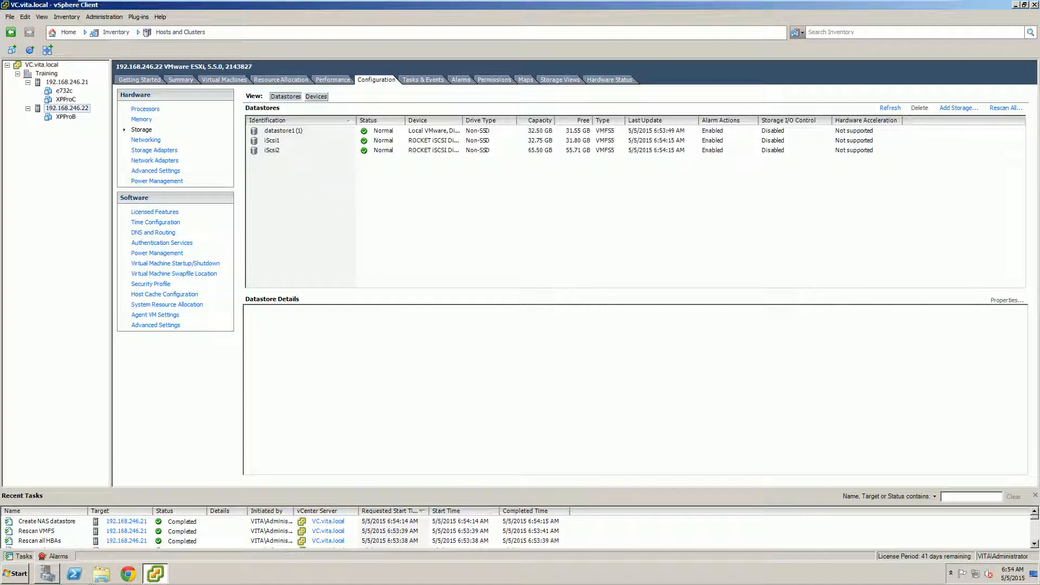
# - Add a Network File System datastore named NFS to host 192.168.246.22, using server 192.168.3.20 and folder NFS, and select it
pyautogui.click(944, 107)
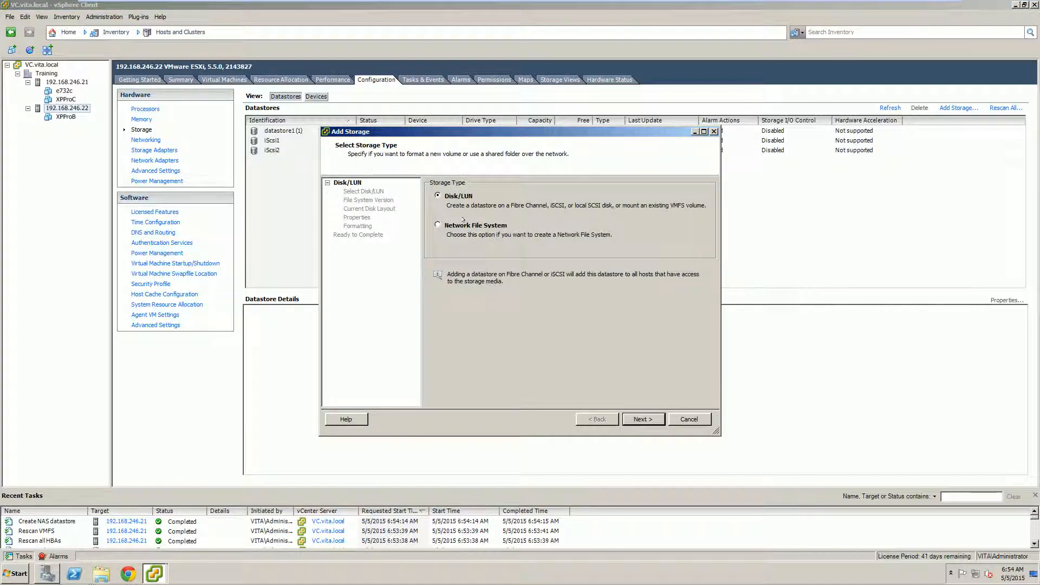
pyautogui.click(437, 224)
pyautogui.click(642, 420)
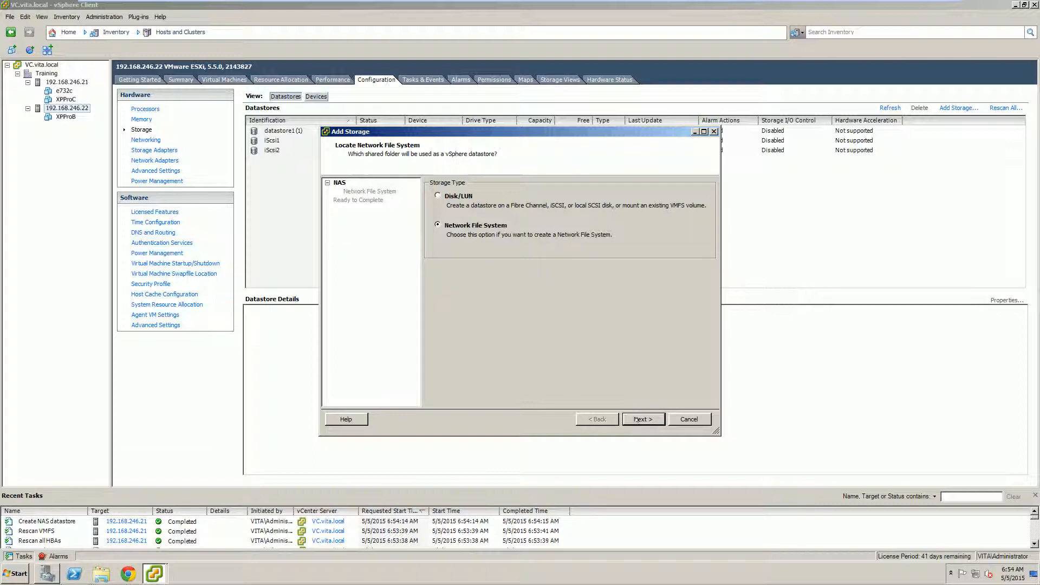
pyautogui.write('192.168.3')
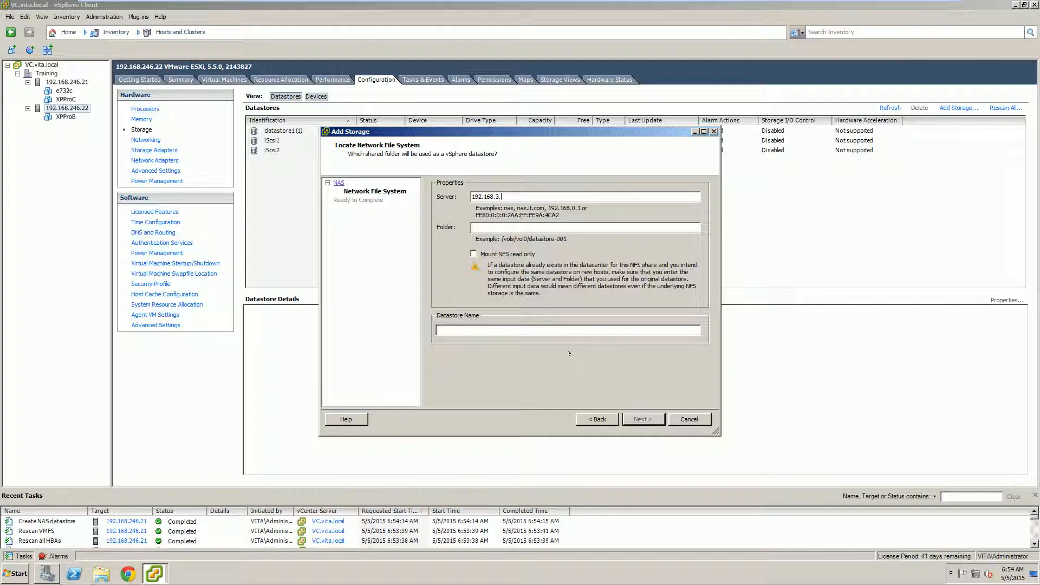
pyautogui.write('.20')
pyautogui.write('NFS')
pyautogui.press('Tab')
pyautogui.press('Tab')
pyautogui.write('NFS')
pyautogui.click(644, 419)
pyautogui.click(643, 419)
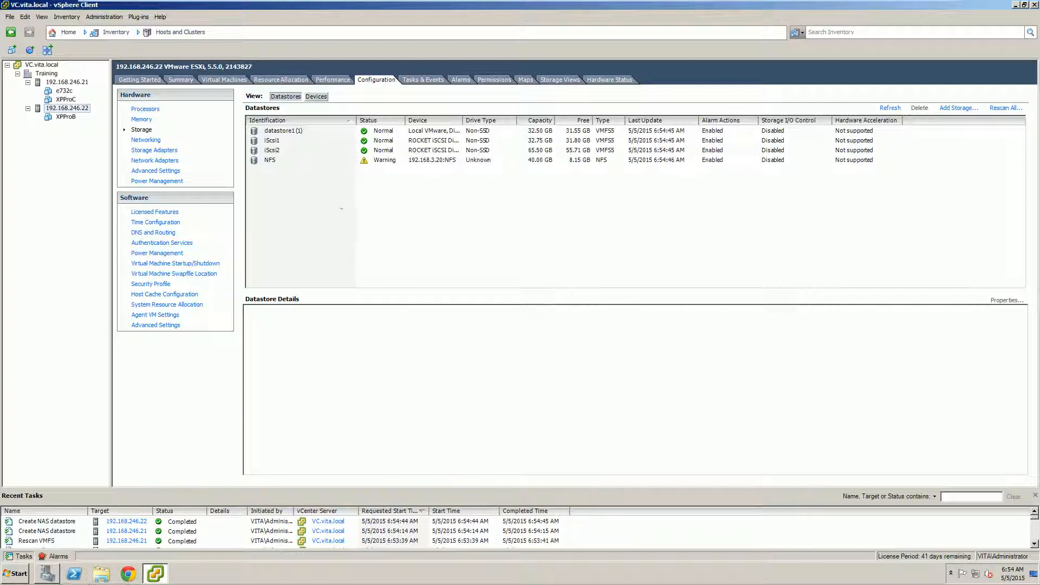
pyautogui.click(270, 160)
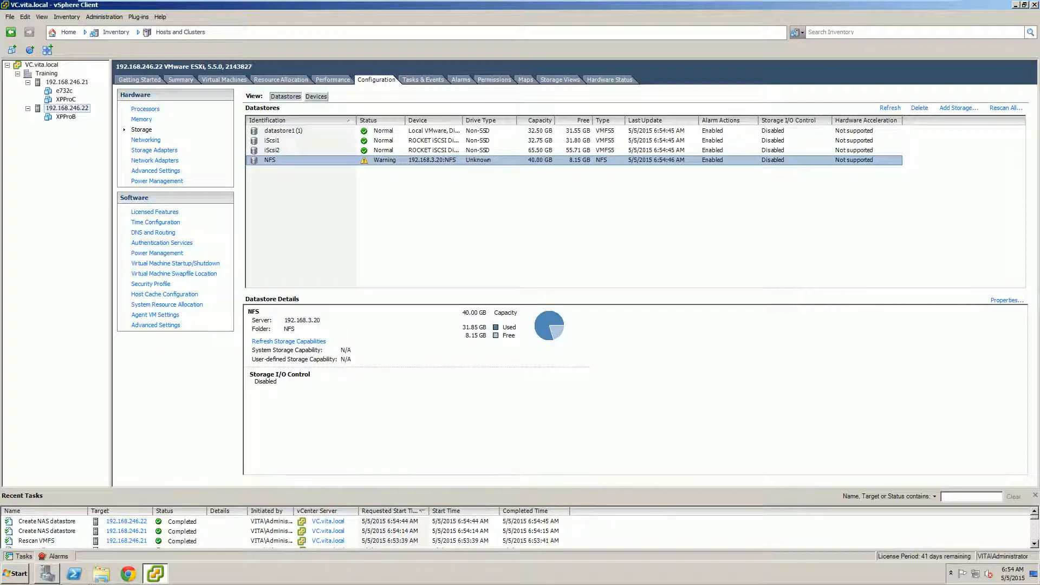
# - Browse the re-added NFS datastore on host 192.168.246.22 and close the browser window
pyautogui.rightClick(264, 163)
pyautogui.click(284, 165)
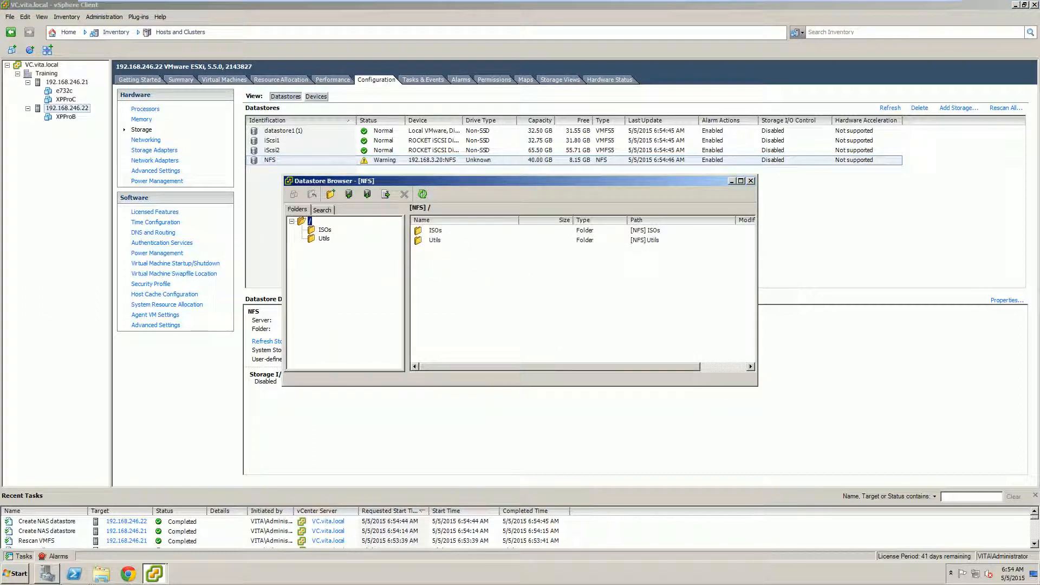
pyautogui.click(750, 181)
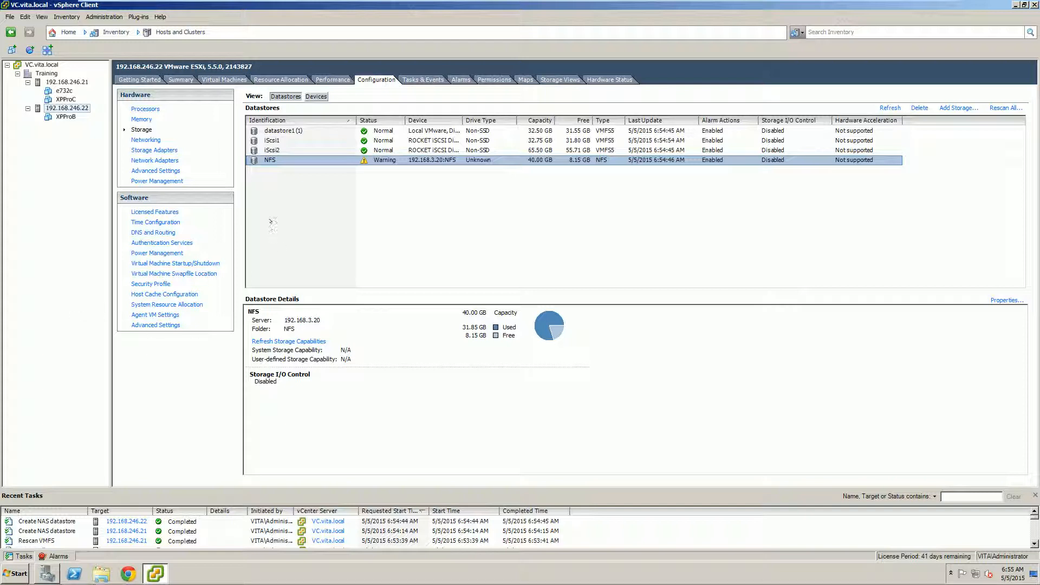
pyautogui.rightClick(264, 161)
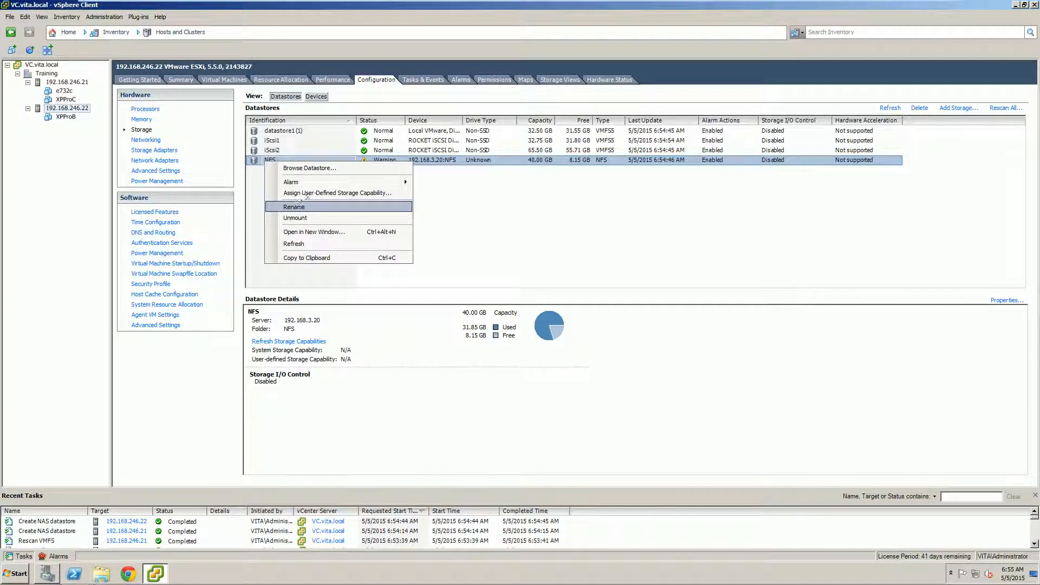
pyautogui.click(614, 211)
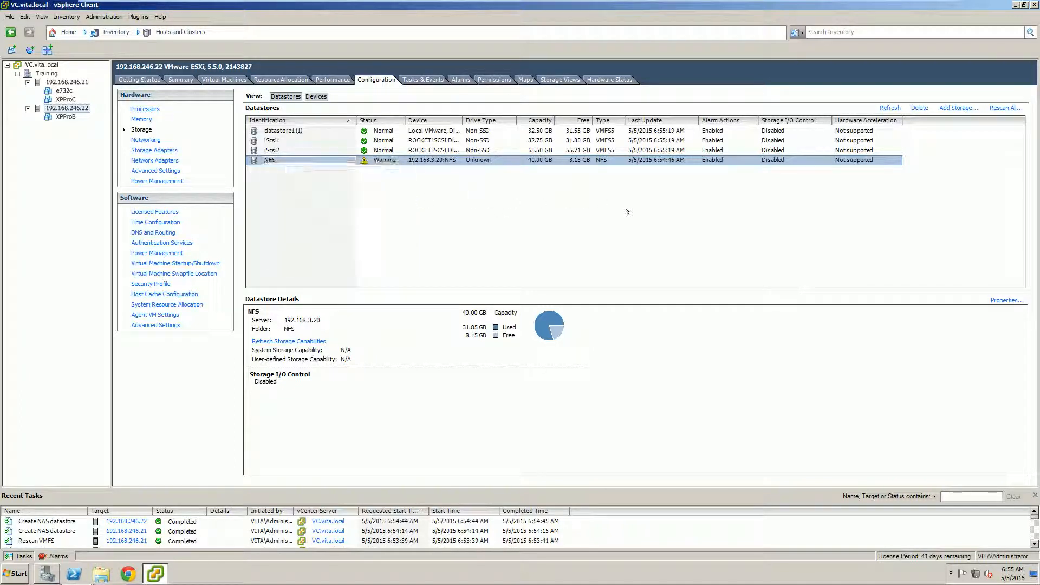
pyautogui.click(601, 219)
pyautogui.click(279, 162)
pyautogui.click(26, 14)
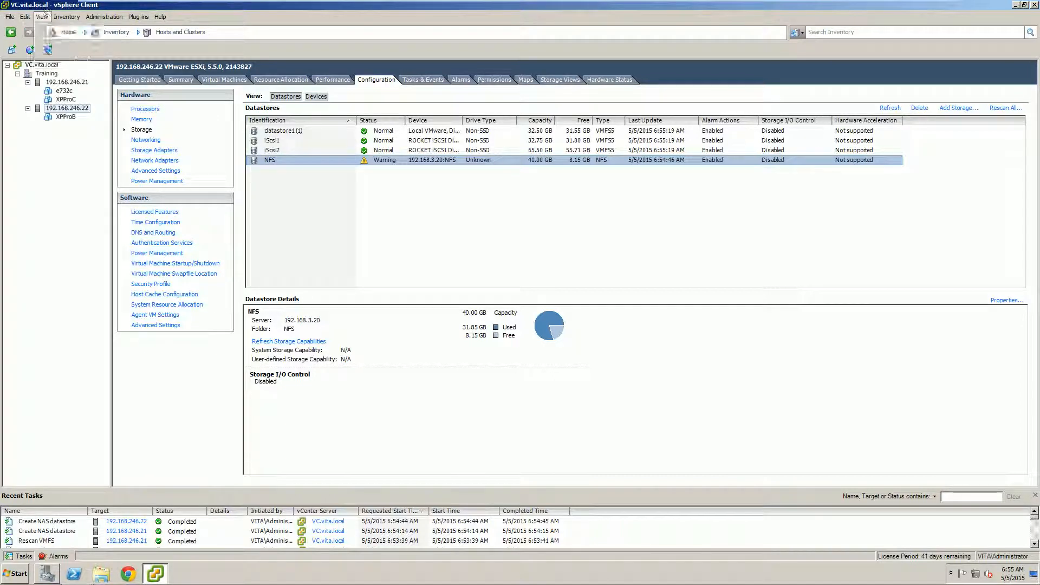
pyautogui.moveTo(64, 15)
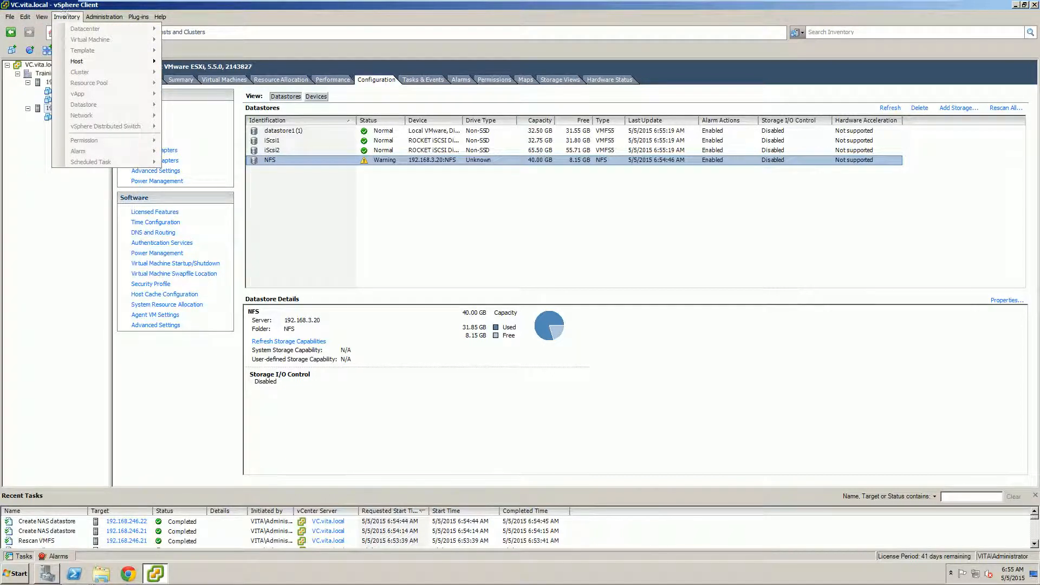
pyautogui.moveTo(130, 16)
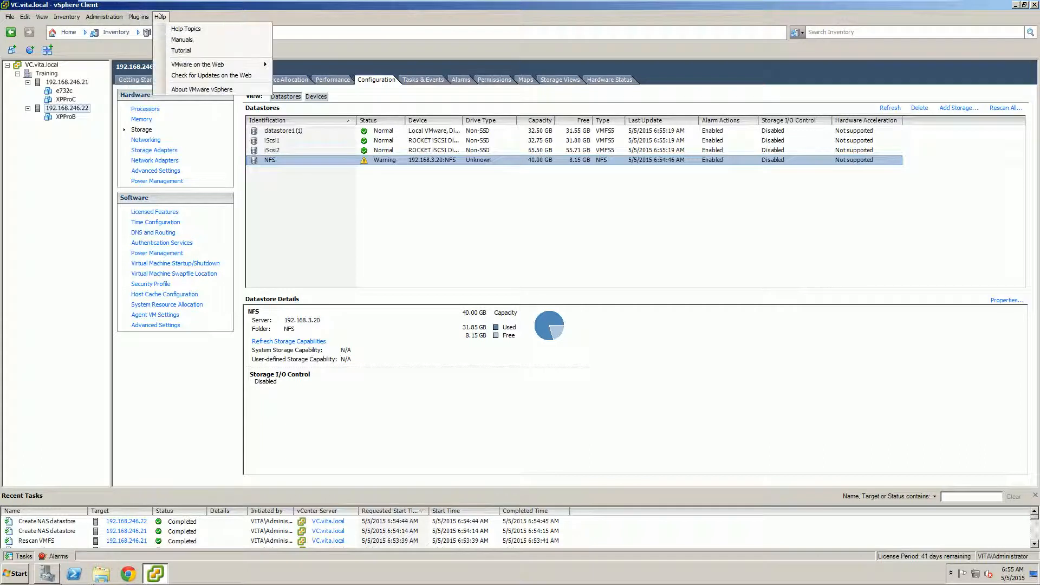
pyautogui.moveTo(8, 15)
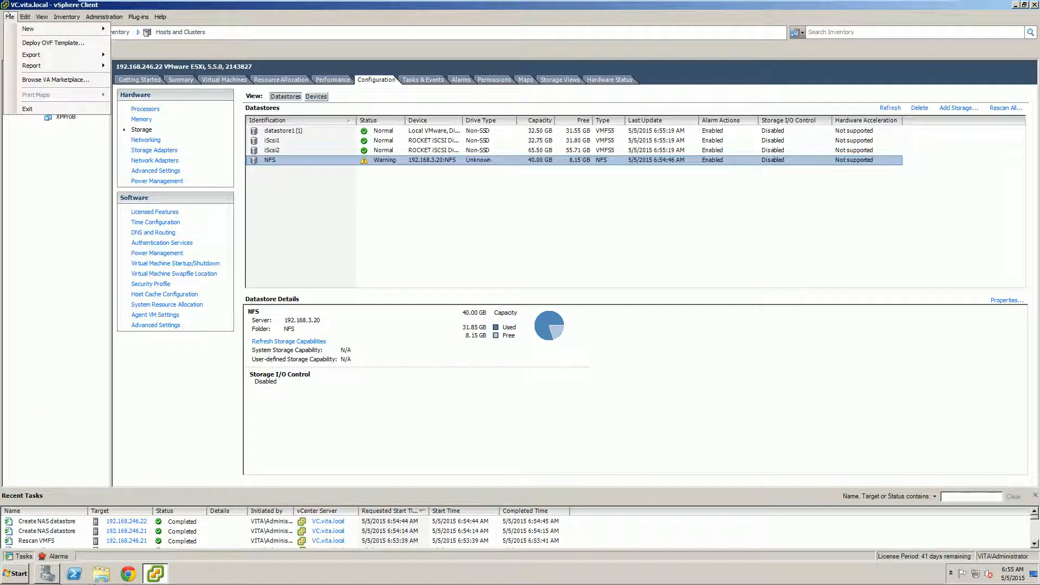
pyautogui.click(9, 15)
pyautogui.click(488, 217)
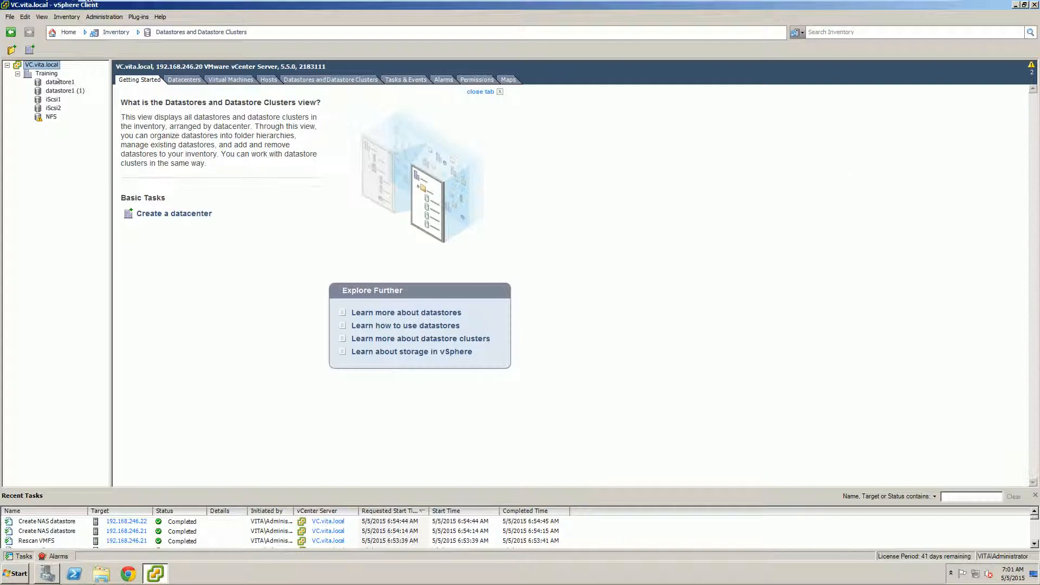
# - Open the NFS datastore from the Training datacenter in the Datastores and Datastore Clusters inventory
pyautogui.click(51, 115)
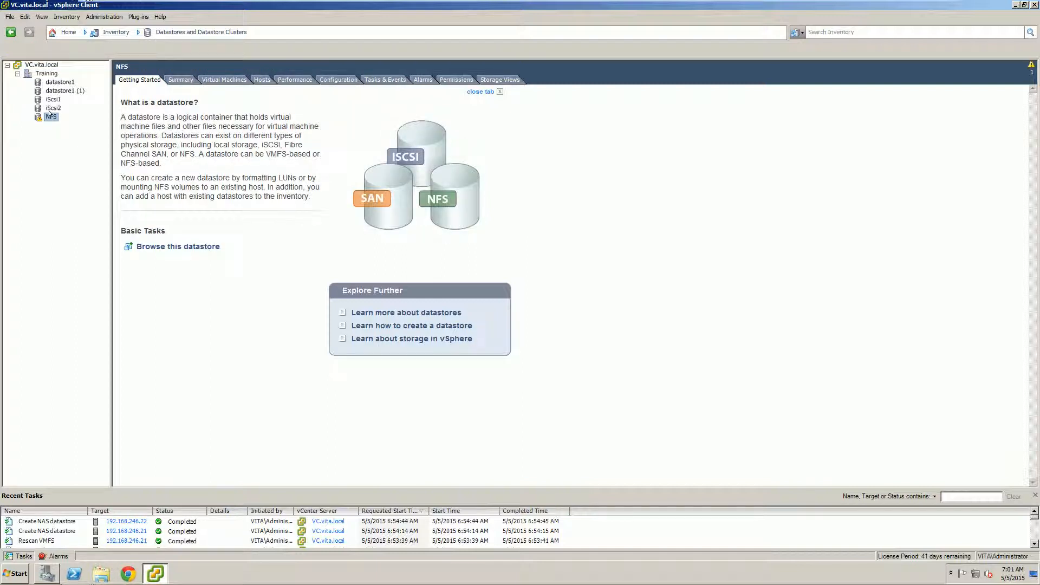